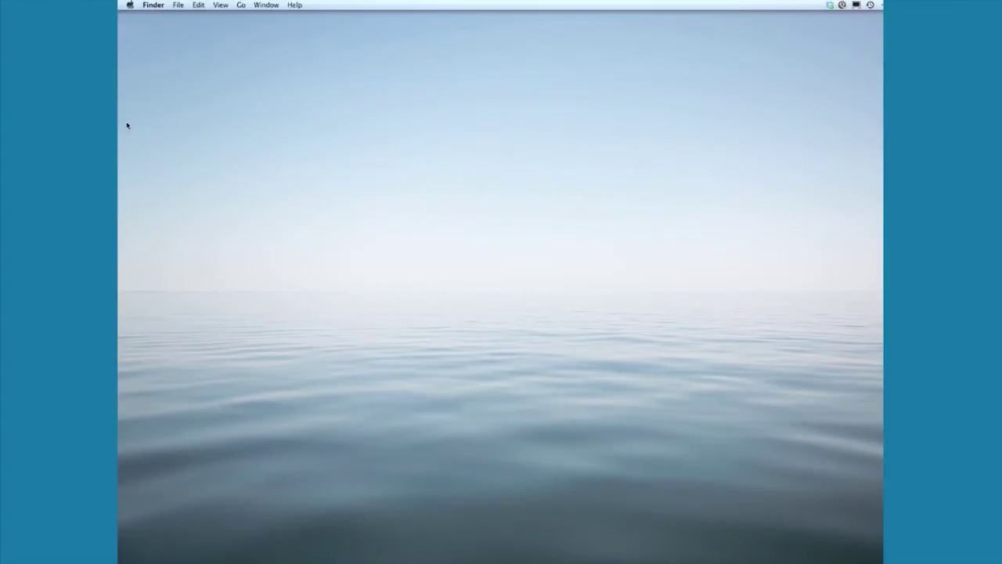
Reveal the Dock to reach the QGIS launcher icon
mouse_move(124, 438)
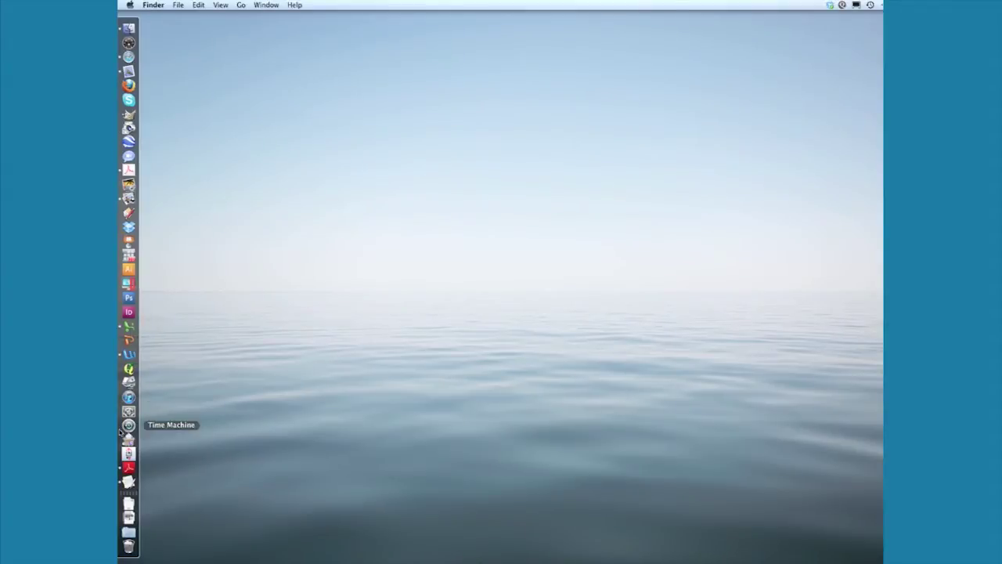
Launch QGIS and add Bridgeport/Streets.shp as a vector layer showing the street network
click(129, 369)
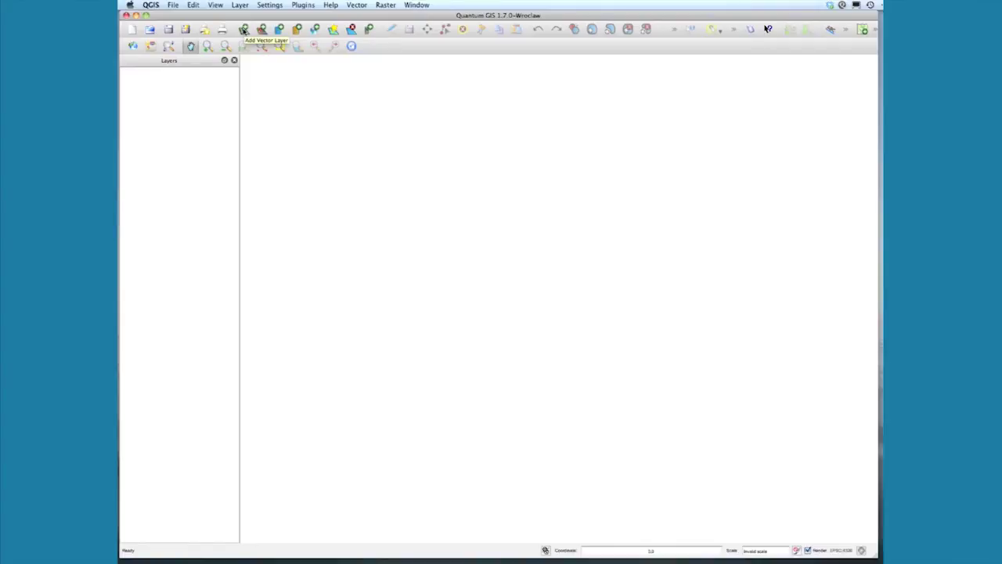
click(243, 30)
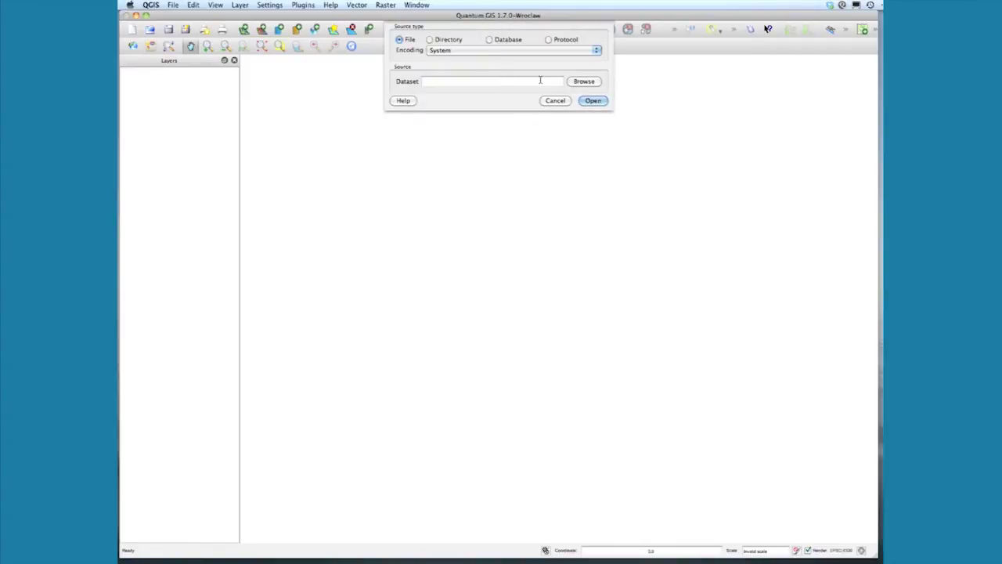
click(583, 83)
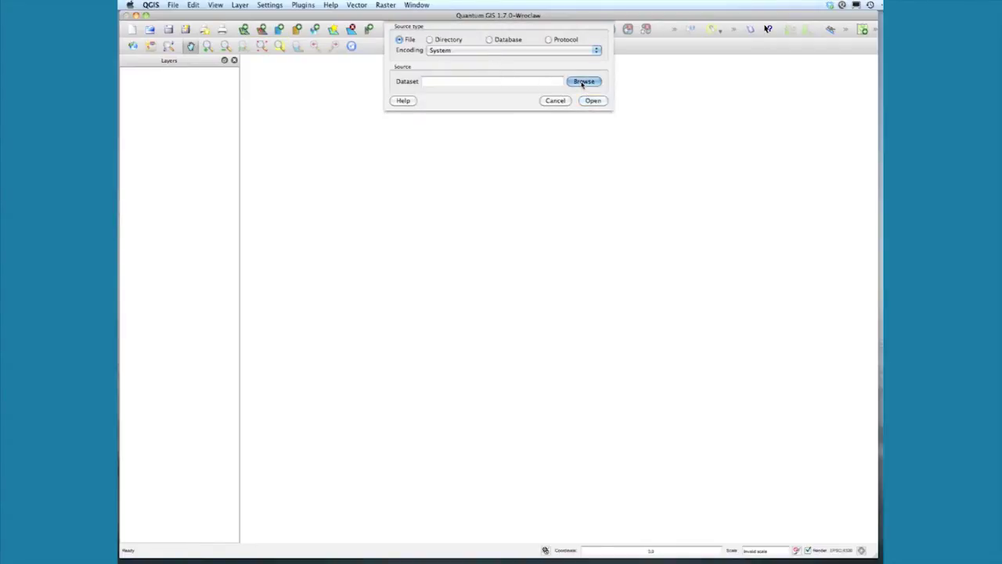
scroll(580, 189, down, 3)
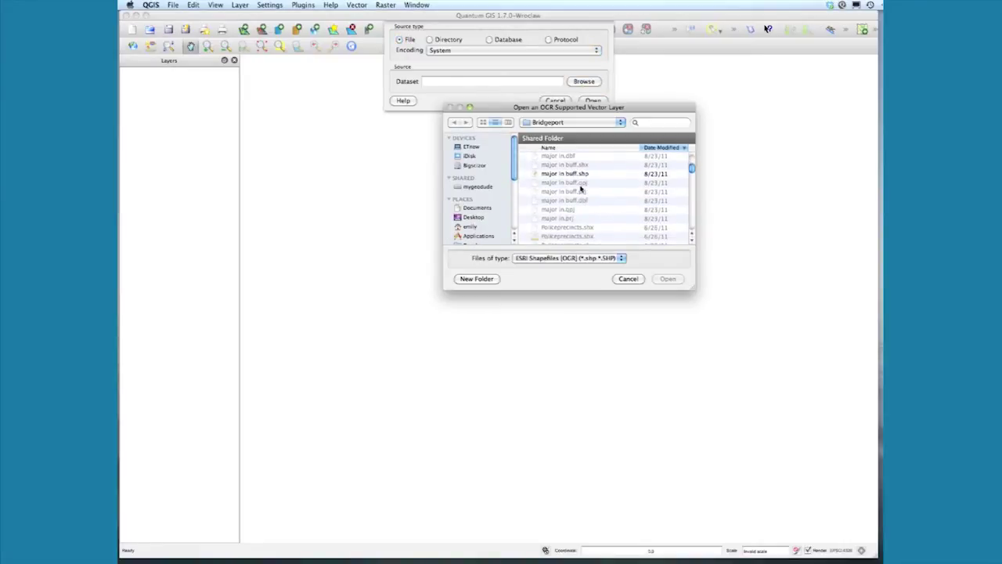
scroll(580, 188, down, 8)
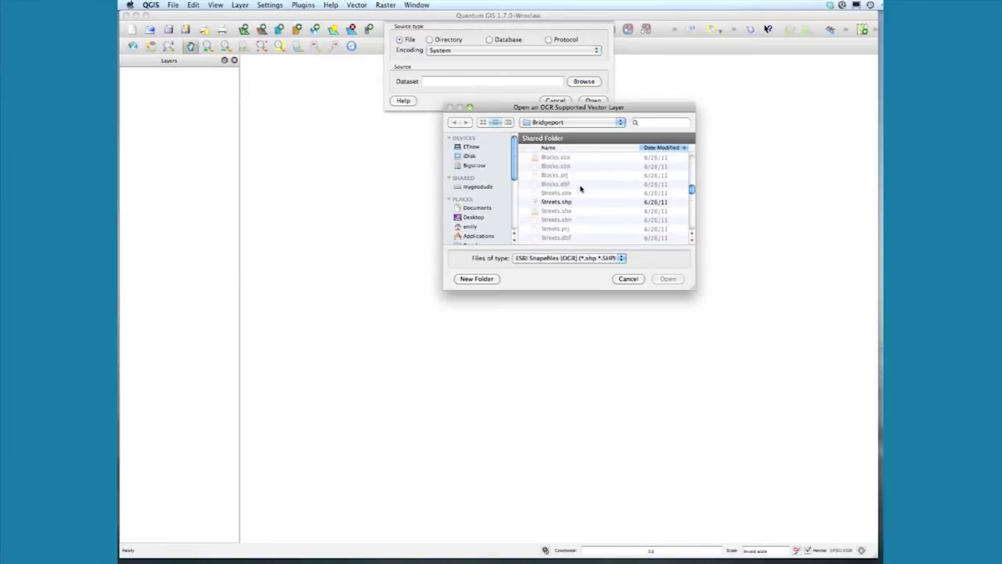
scroll(580, 188, down, 2)
click(568, 171)
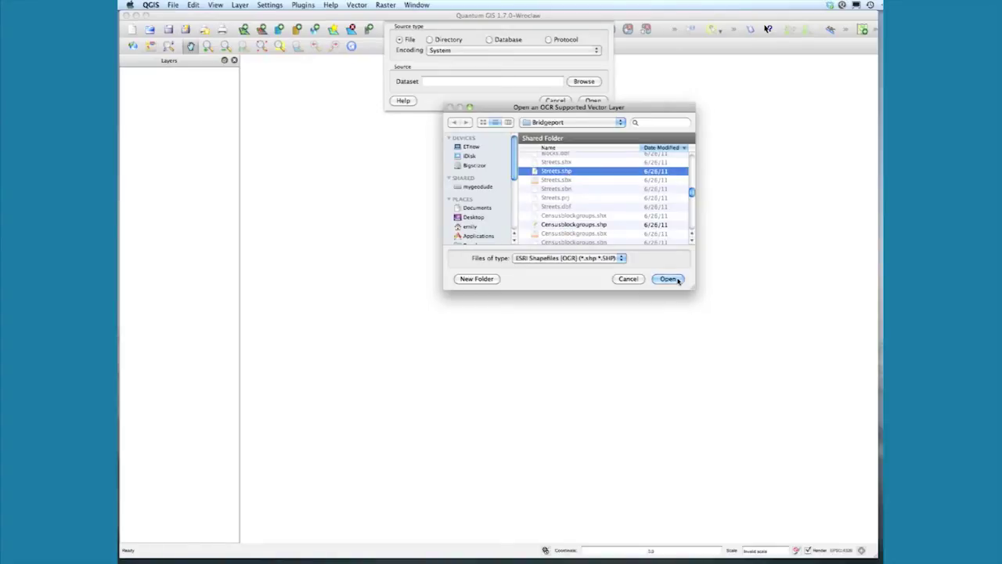
click(676, 279)
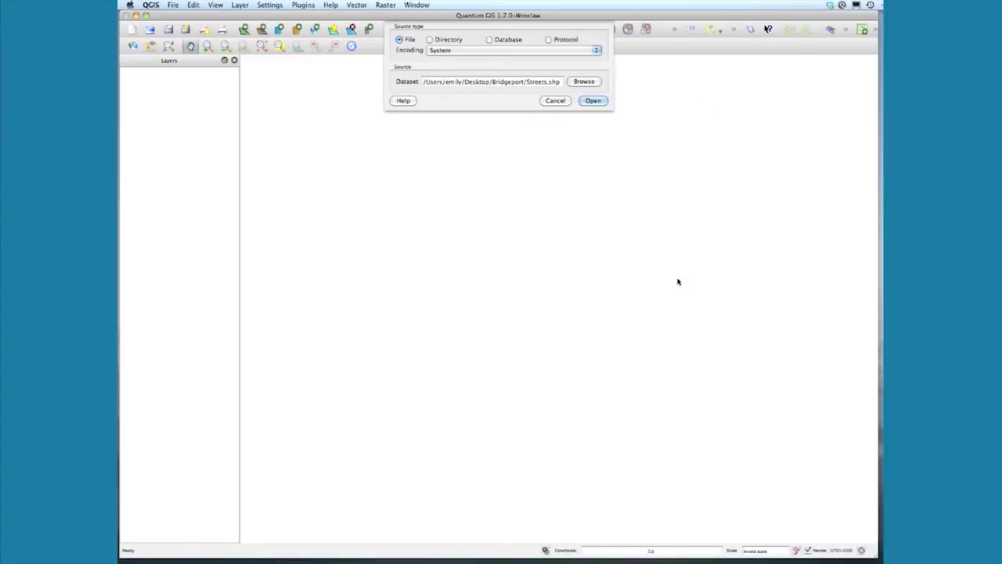
click(603, 101)
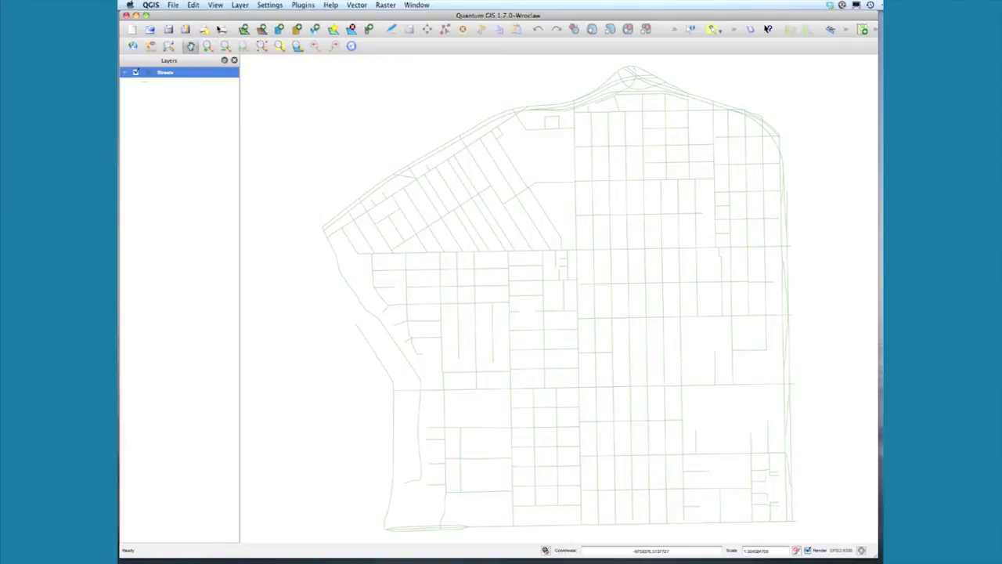
click(173, 5)
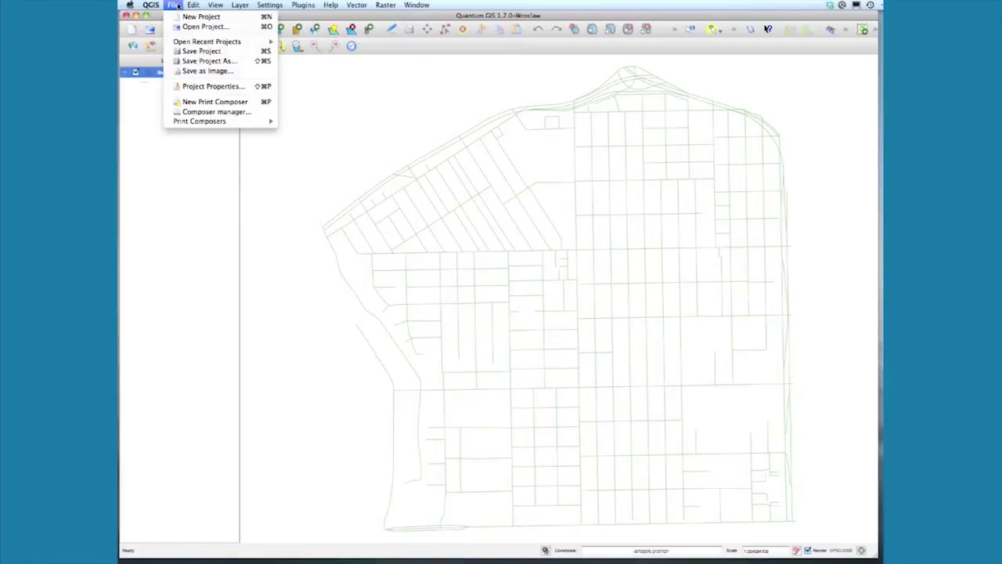
Set the project CRS to Google Mercator (EPSG:900913) in Project Properties
click(210, 86)
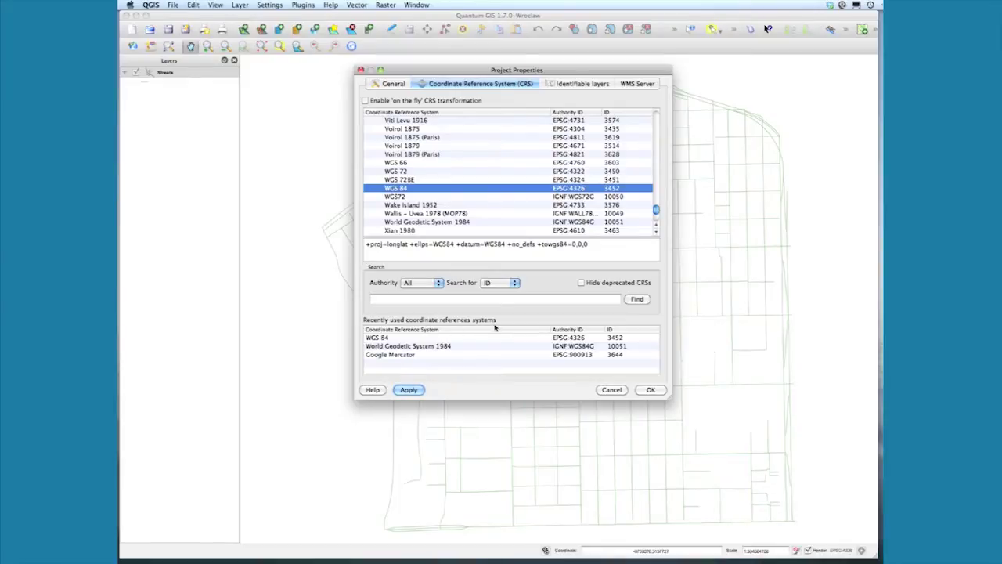
click(408, 357)
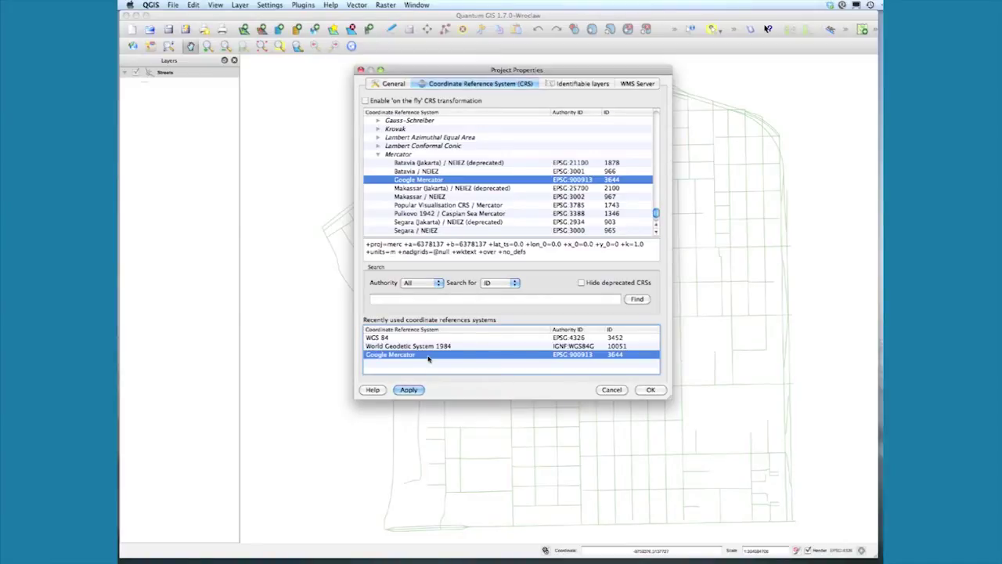
click(652, 390)
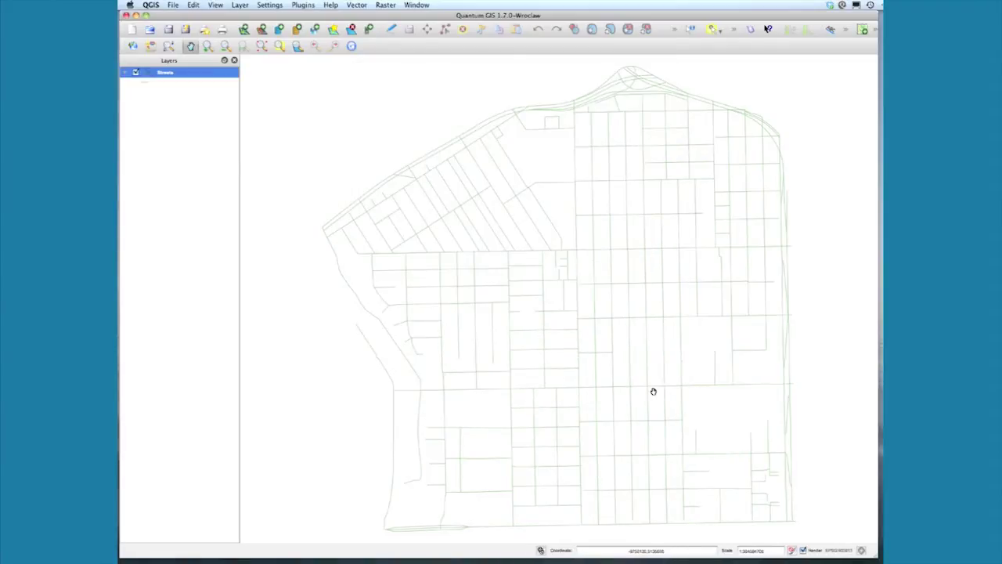
mouse_move(123, 149)
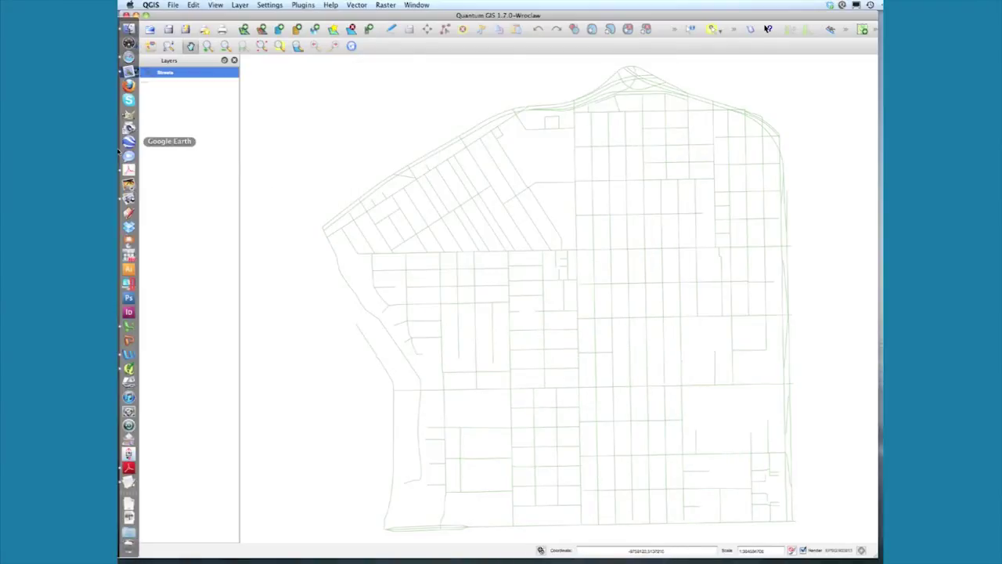
click(238, 5)
Create a new Point shapefile layer saved as 'intersections'
mouse_move(243, 17)
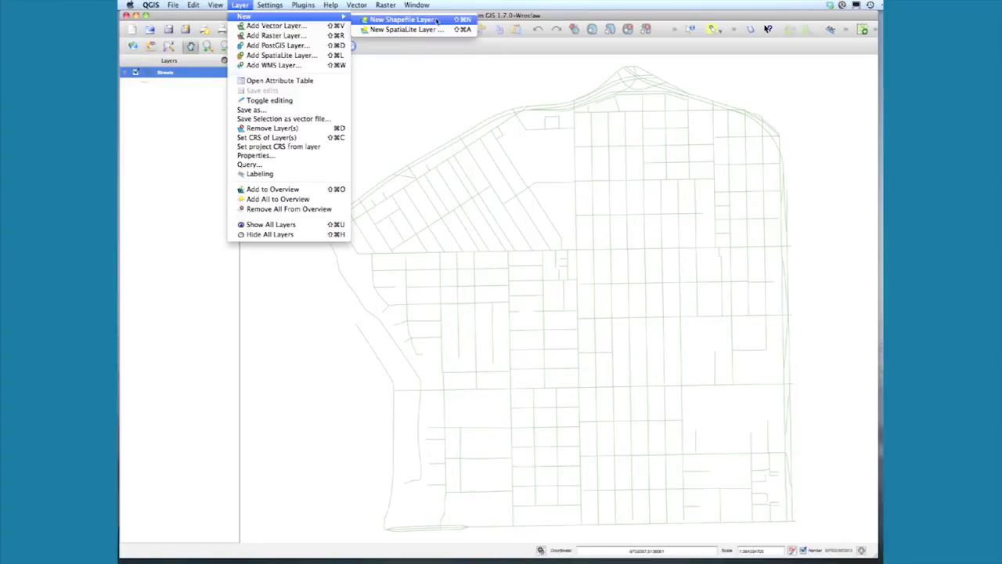
click(436, 20)
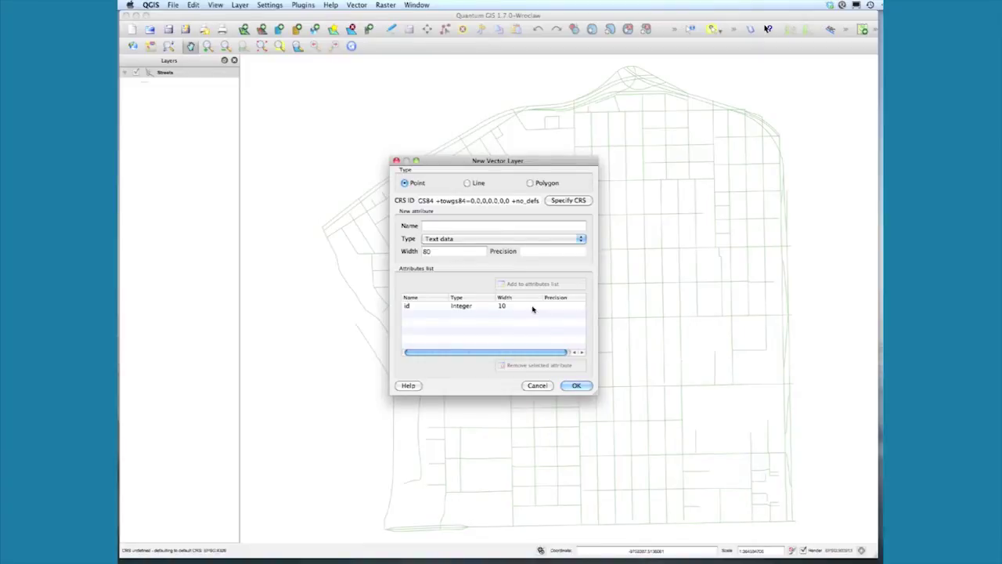
click(577, 386)
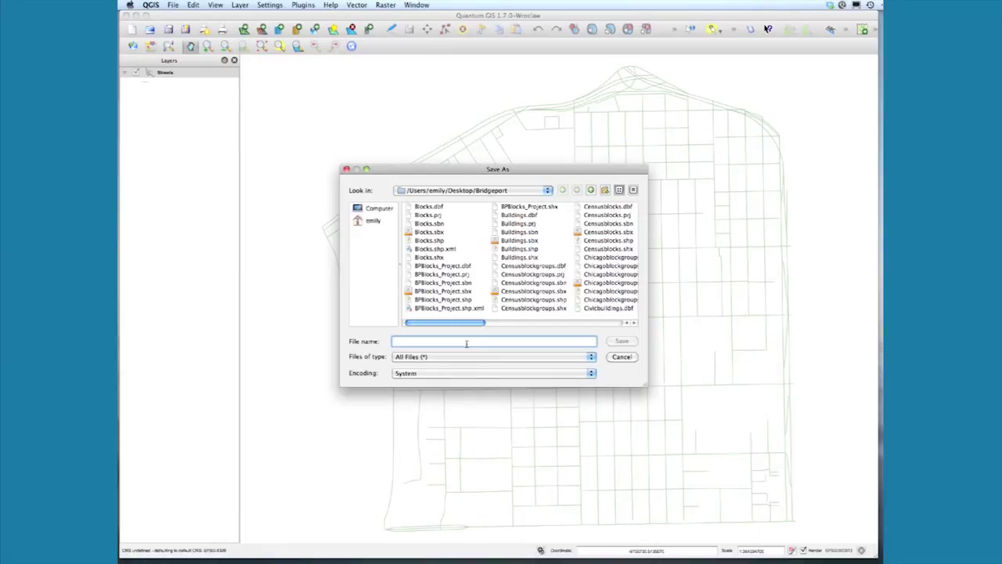
text(intersections)
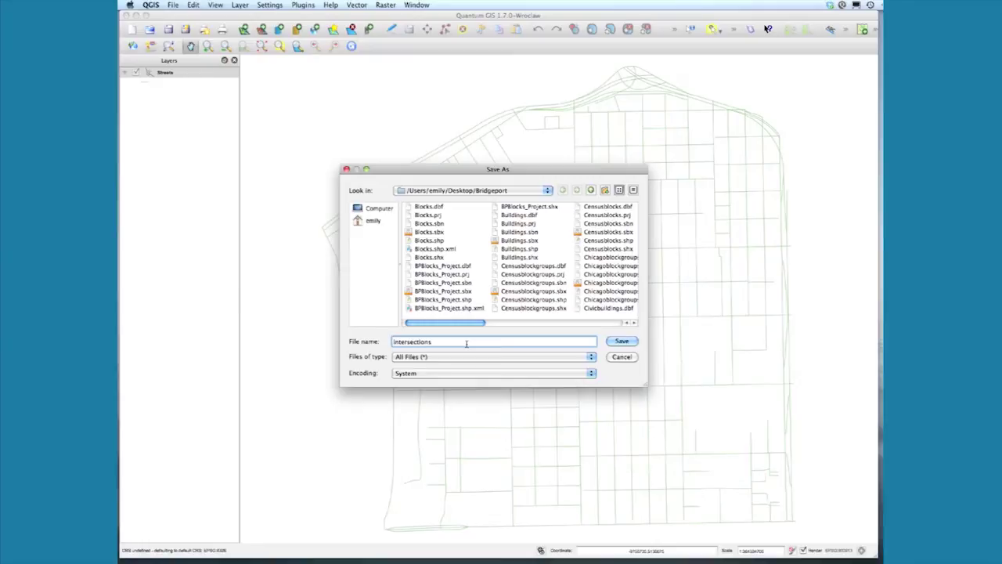
click(619, 342)
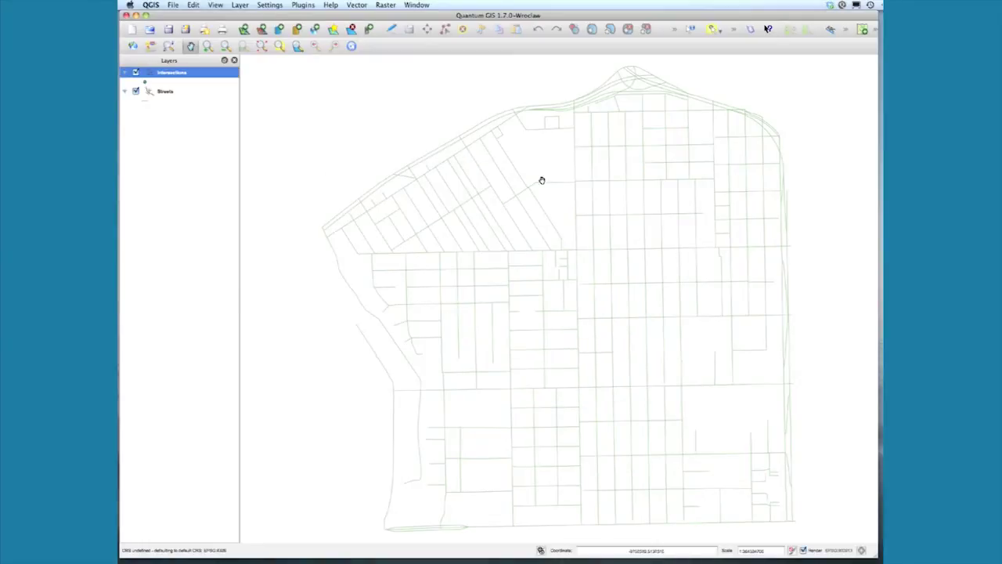
Turn on editing for intersections and place the first crossing point with id 1
click(391, 30)
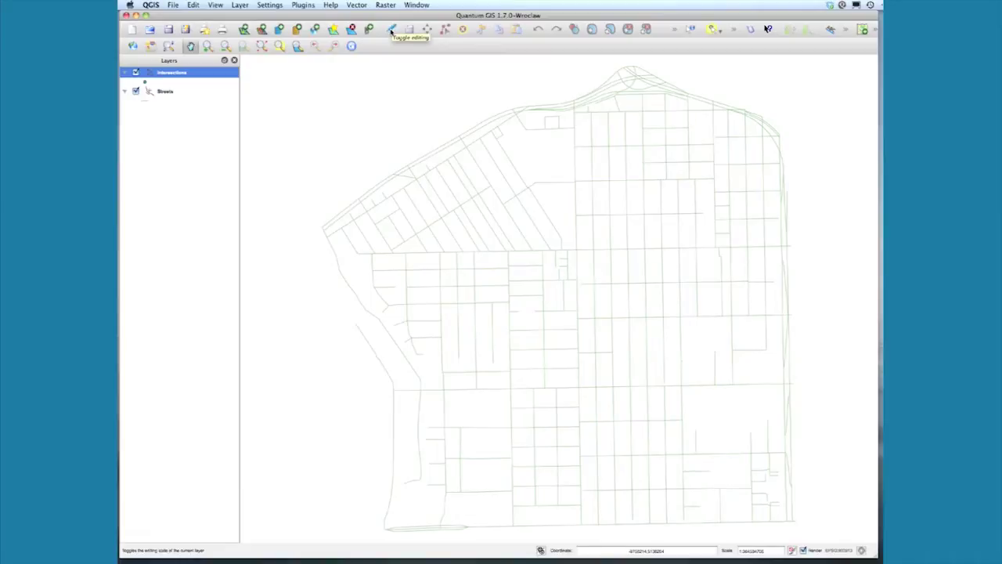
click(391, 30)
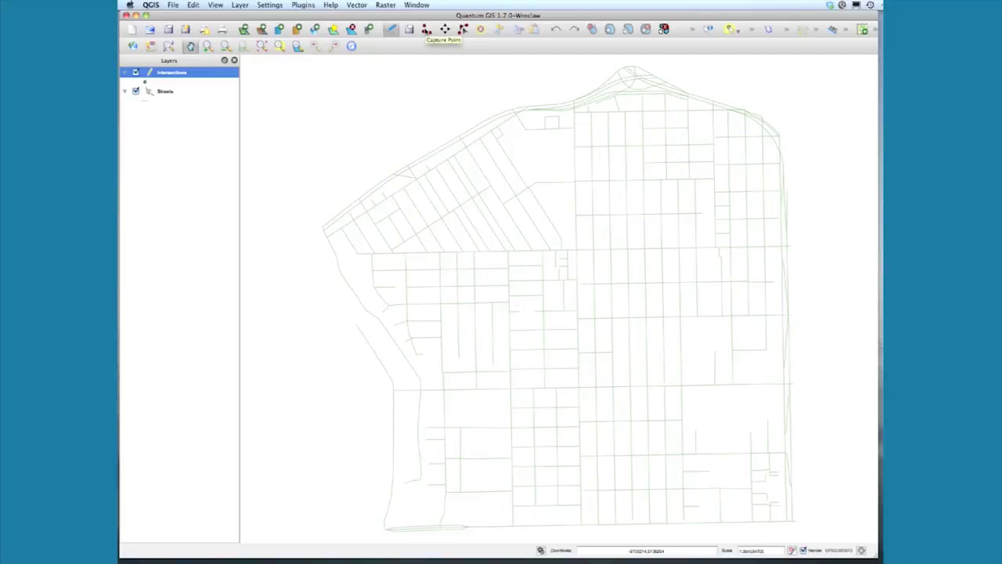
click(427, 30)
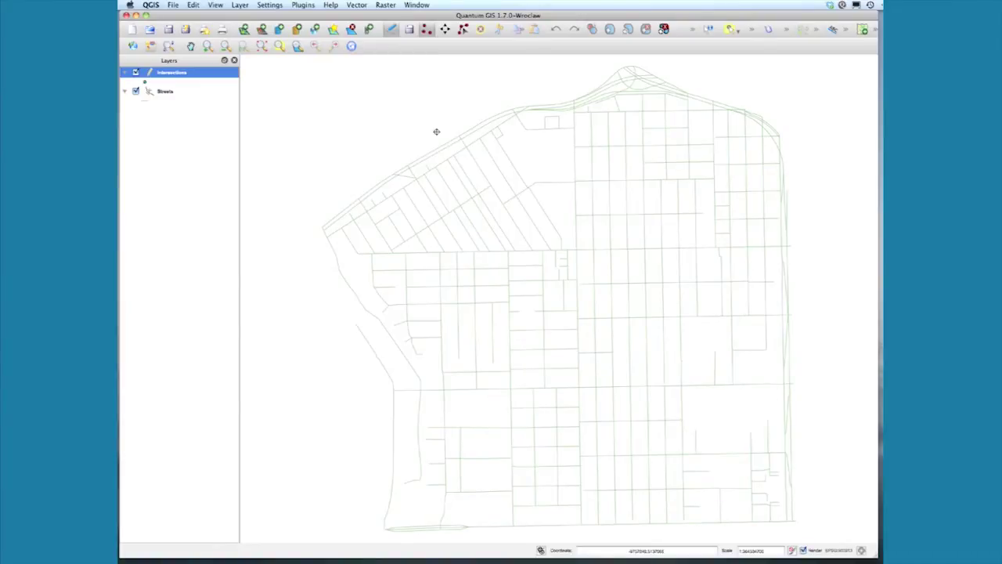
click(576, 249)
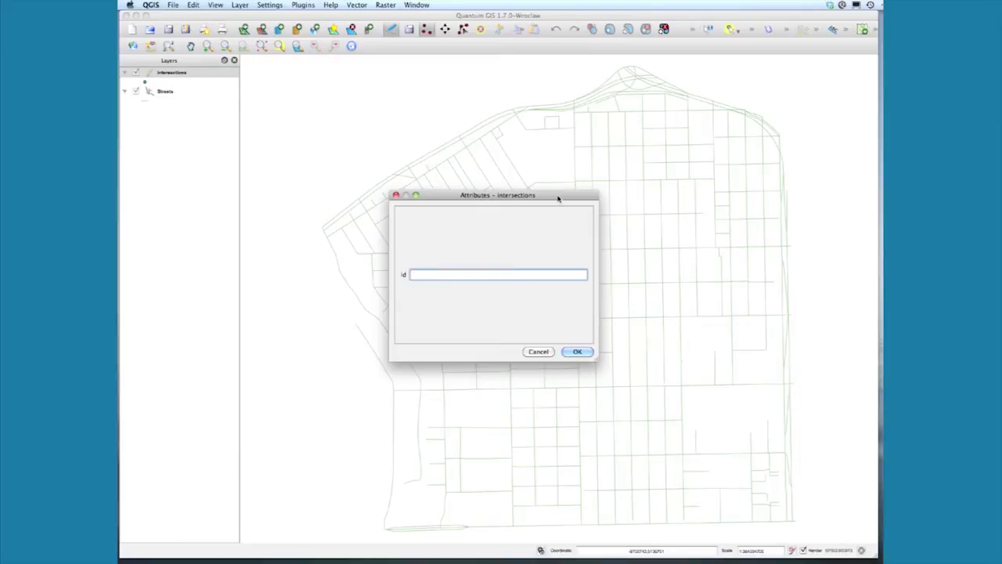
text(1)
click(584, 352)
Zoom to the full street network and add crossing points with ids 2, 3 and 4
scroll(579, 261, up, 1)
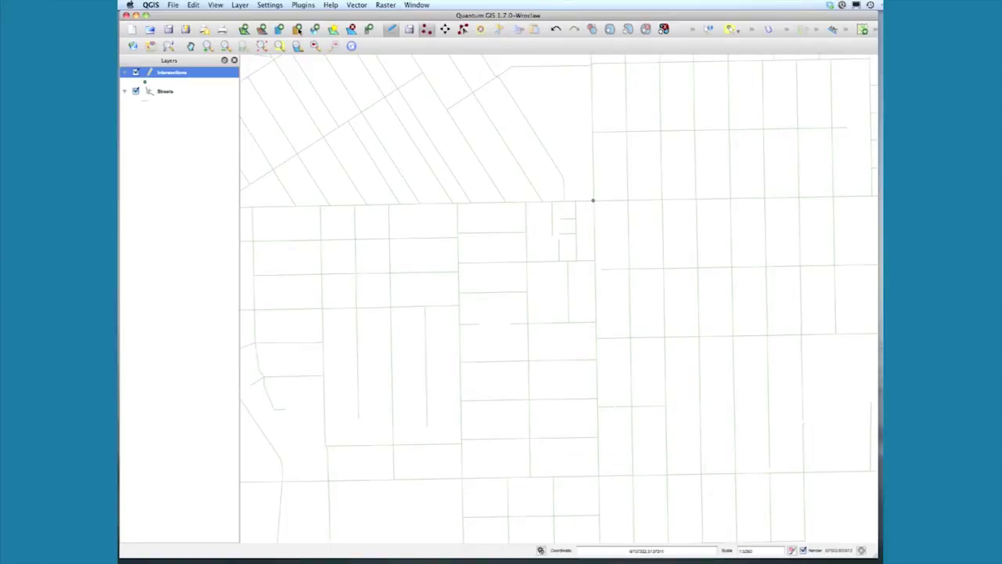
click(263, 46)
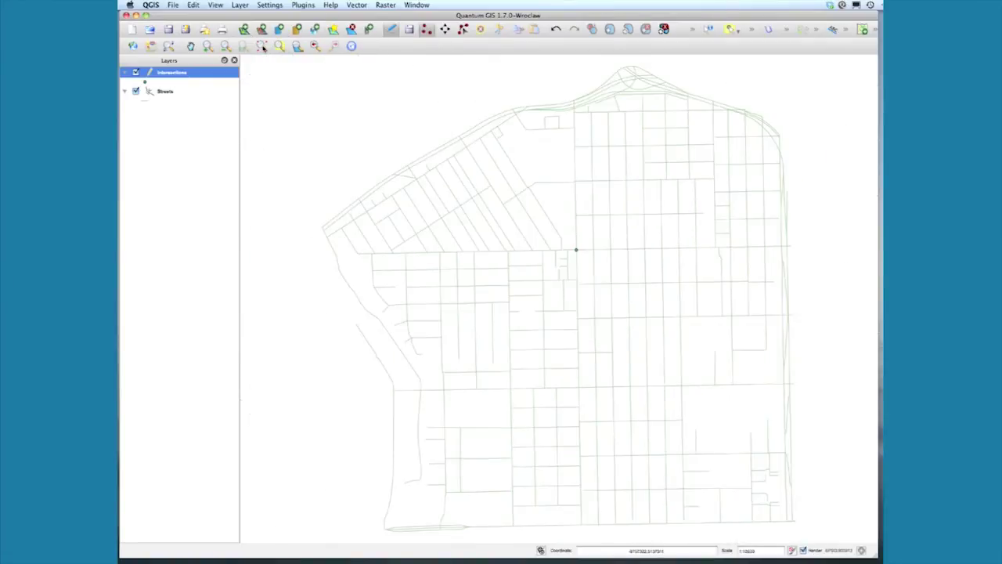
click(578, 180)
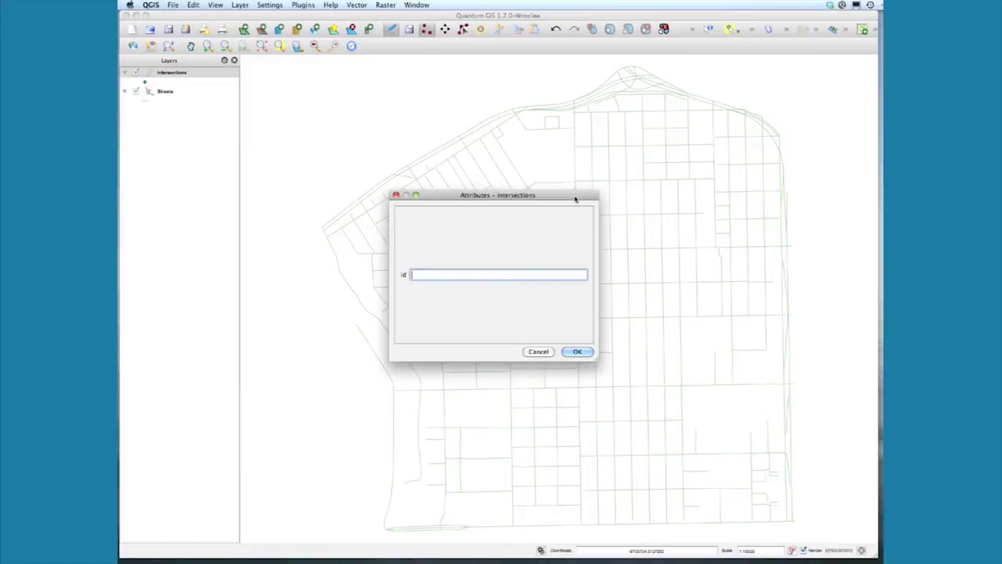
text(2)
click(577, 351)
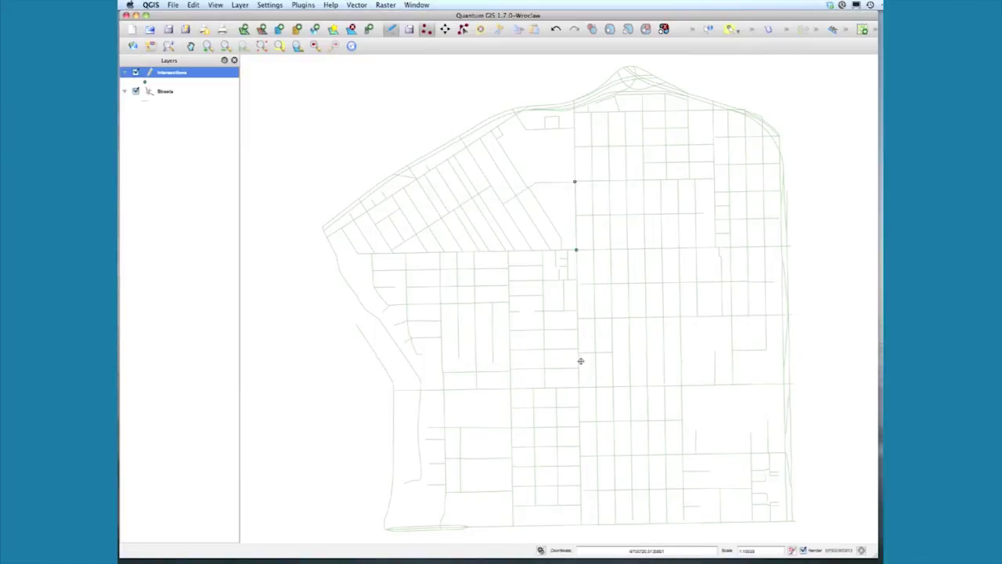
click(577, 387)
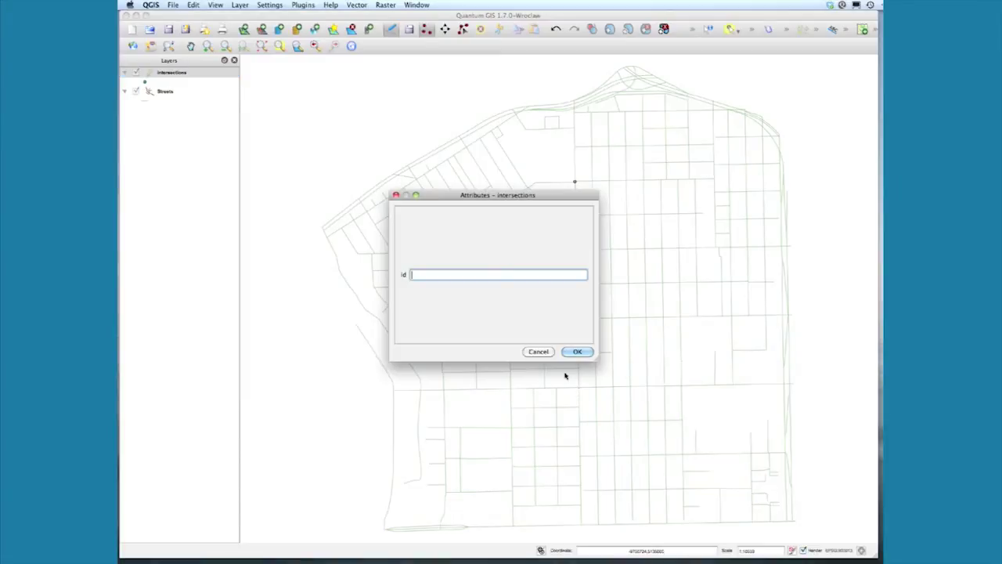
text(3)
click(574, 351)
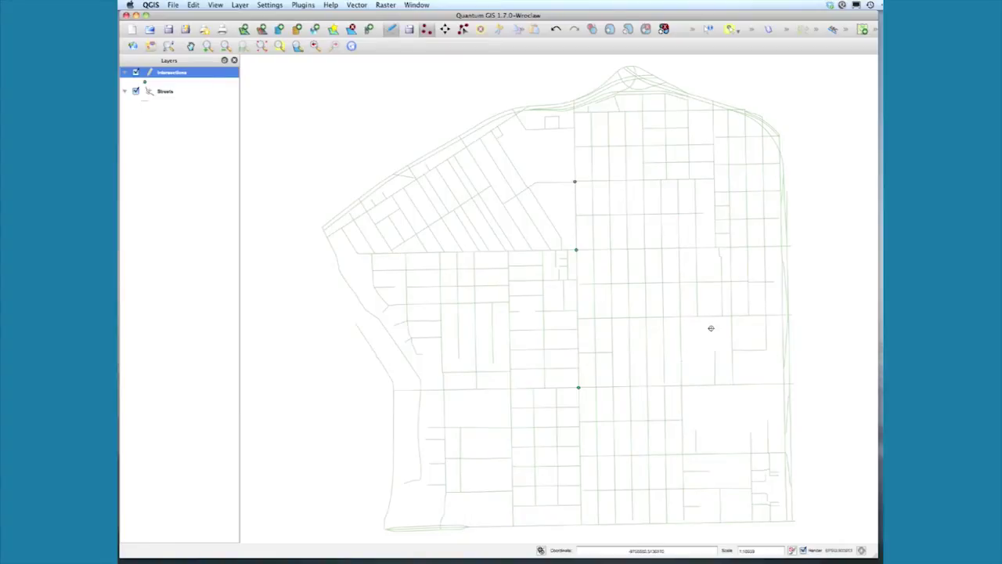
click(682, 385)
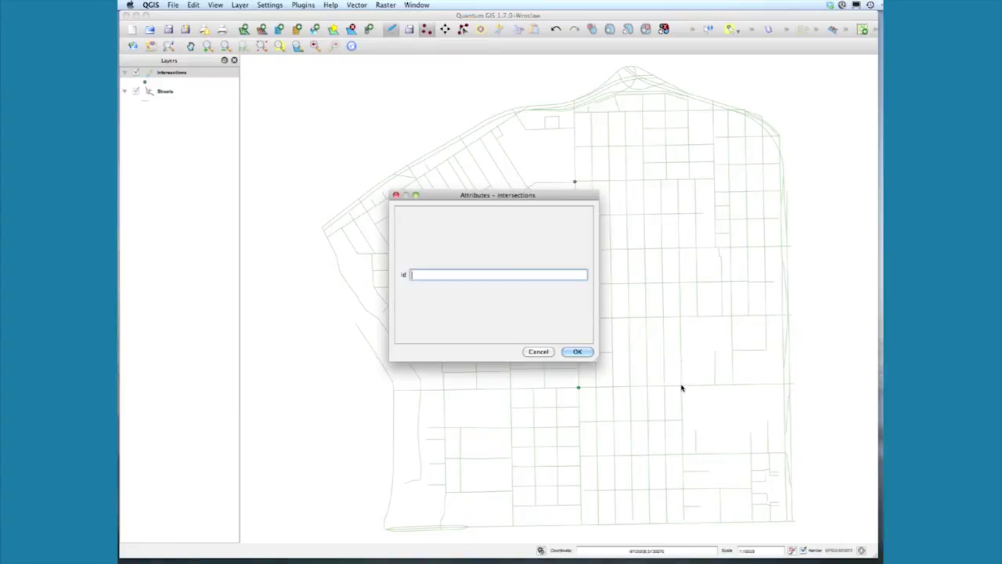
text(4)
click(576, 351)
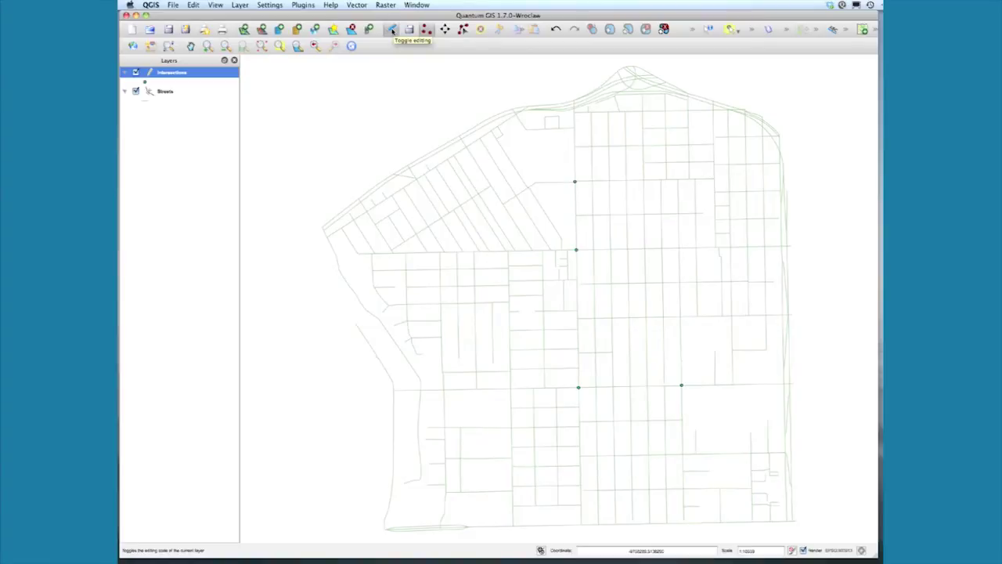
click(392, 30)
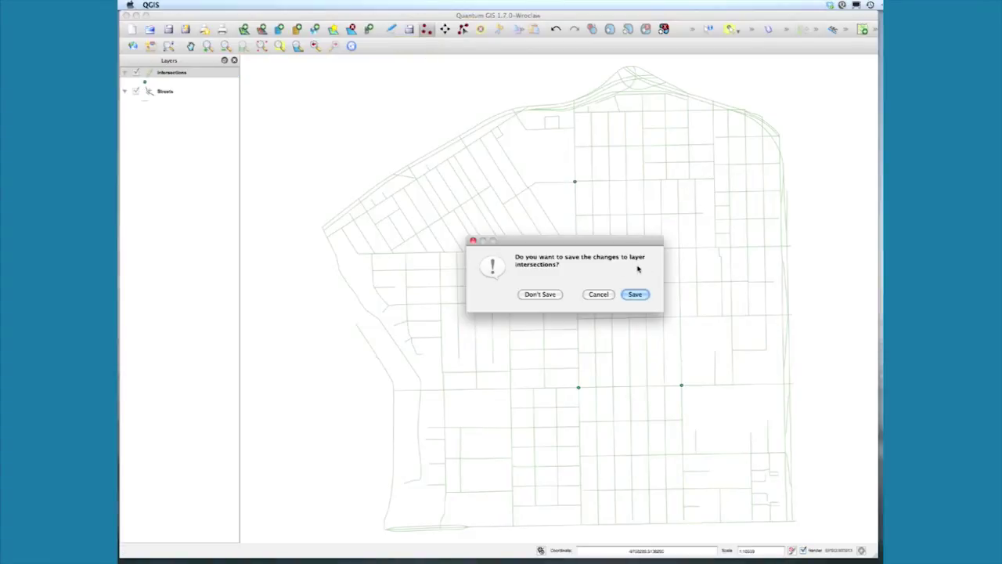
Save the new points to the intersections shapefile
click(635, 294)
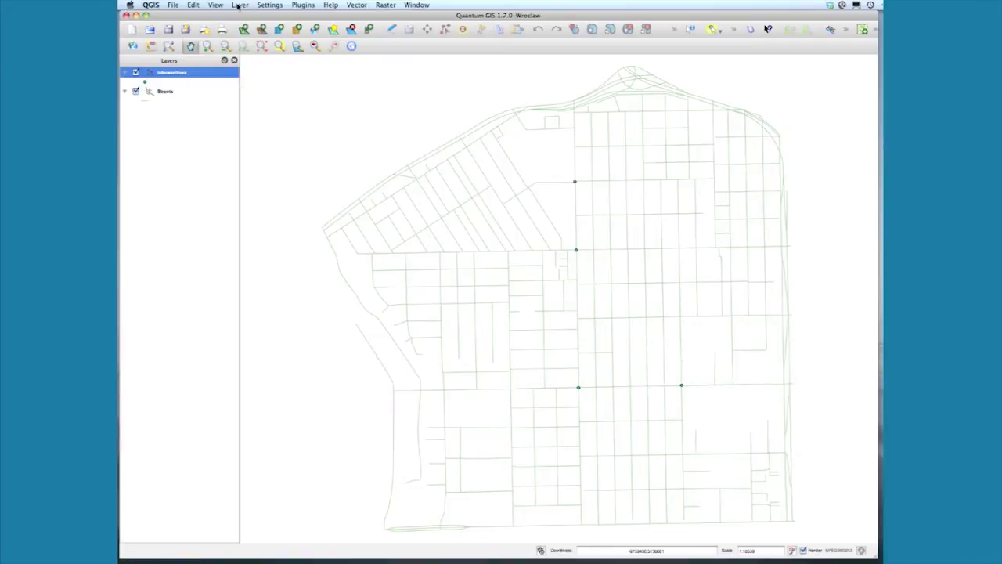
Open Buffer(s) with Intersections as input and a buffer distance of 400
click(356, 6)
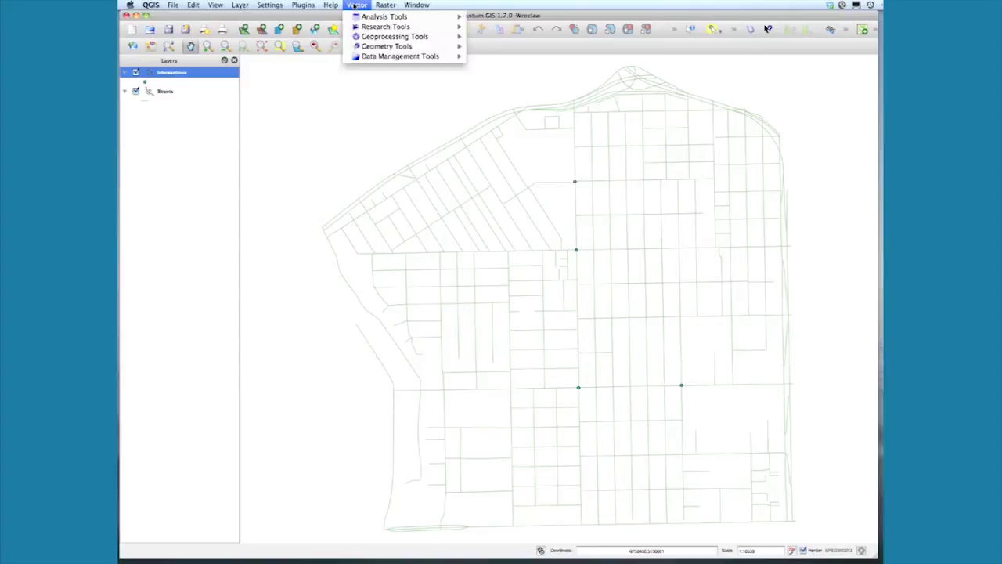
mouse_move(378, 39)
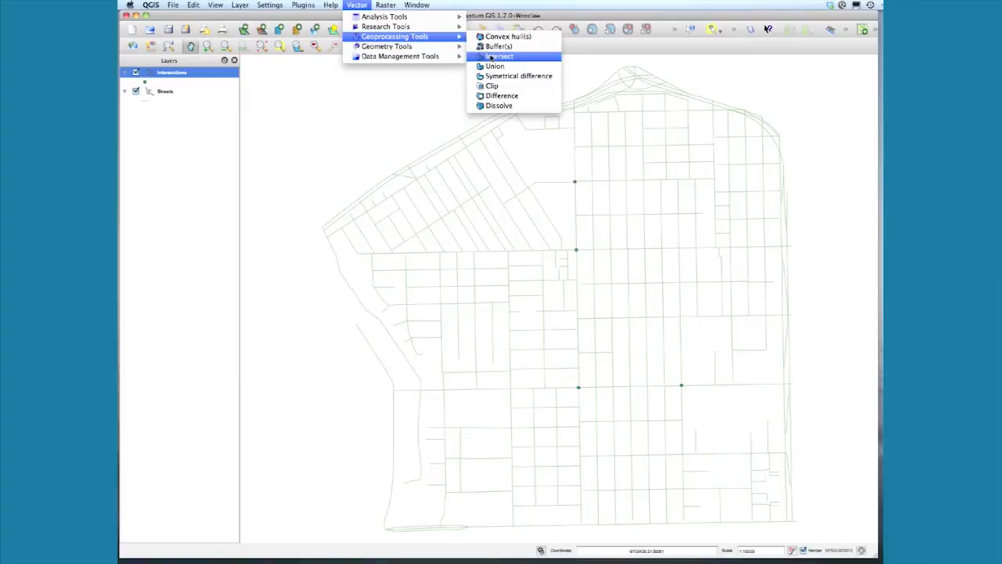
click(499, 47)
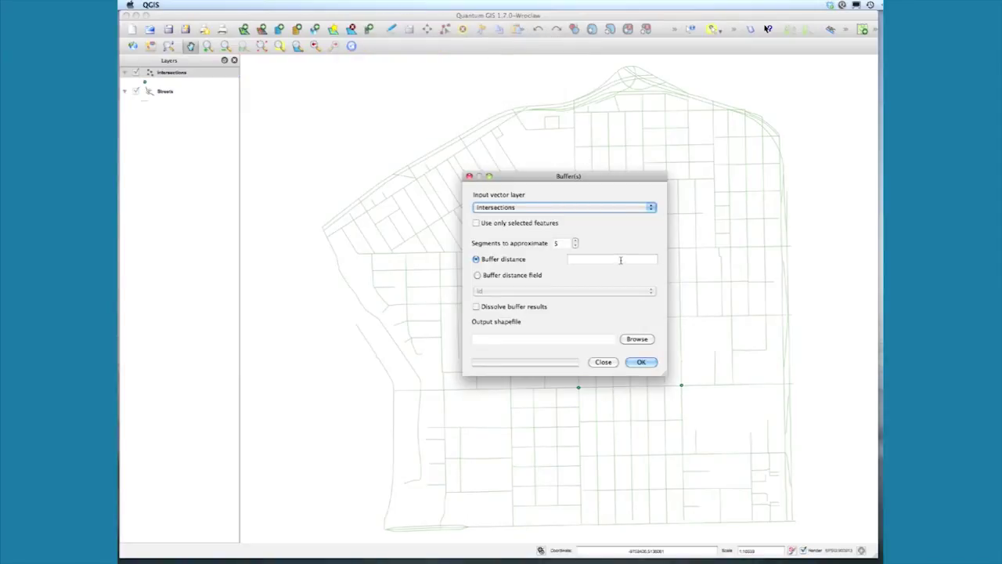
click(653, 208)
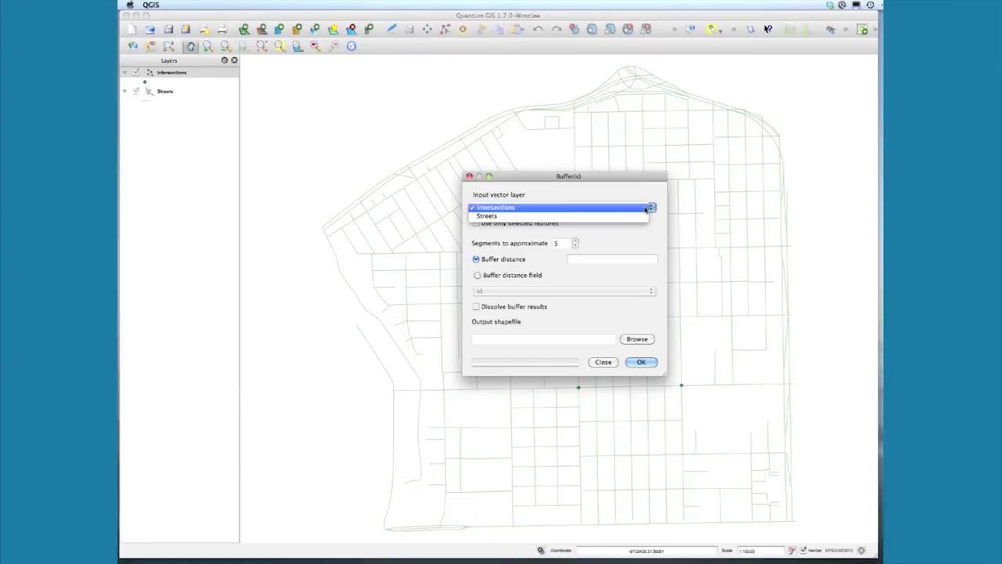
click(646, 208)
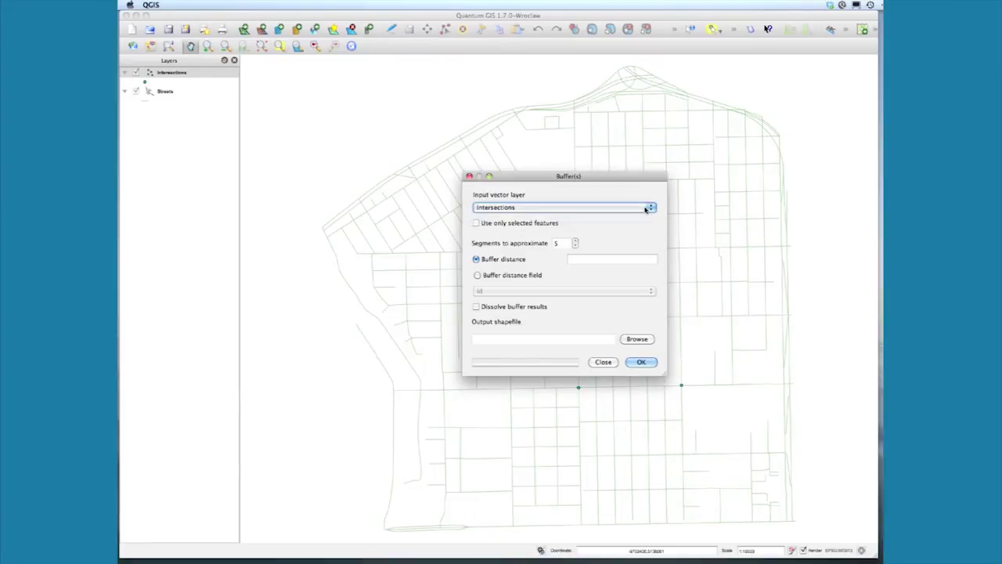
click(596, 259)
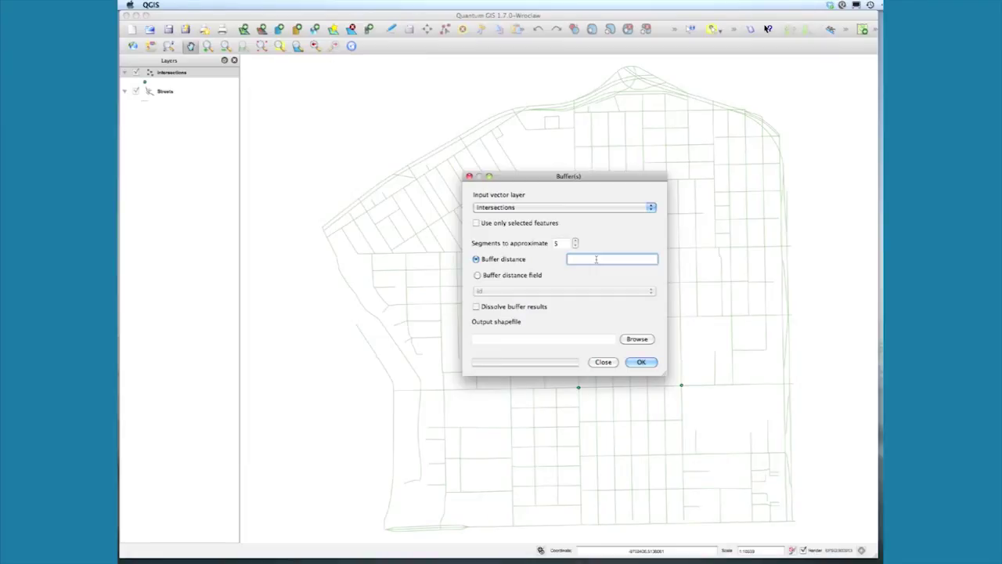
text(00)
Set the buffer output to intersectionbuffers.shp and run the buffer
click(636, 339)
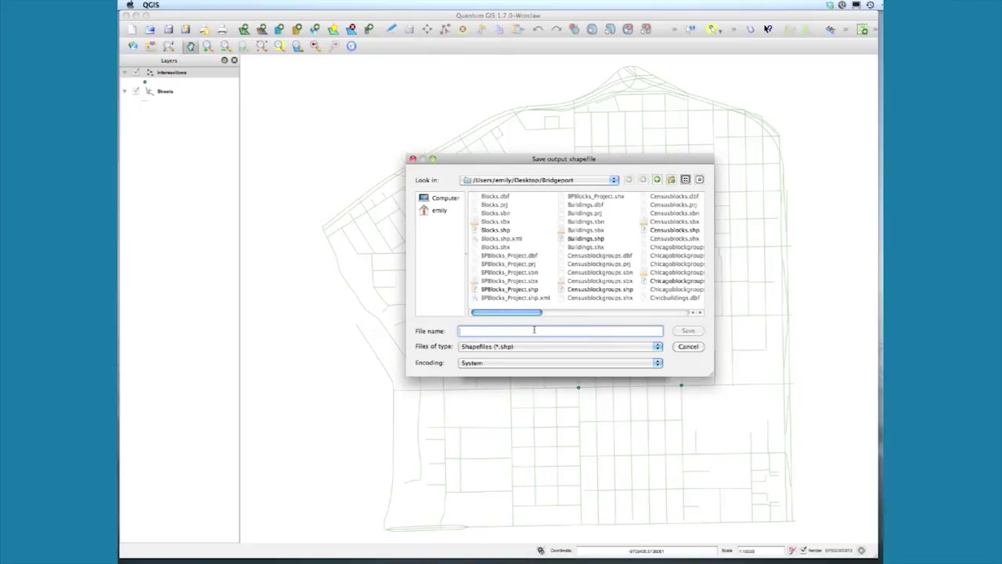
text(in)
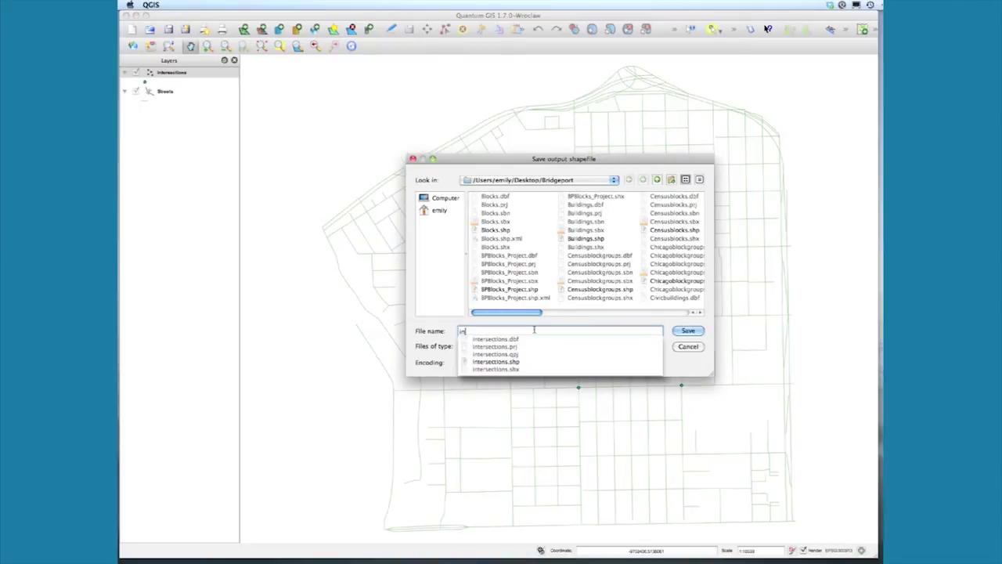
text(tersectionbuffers)
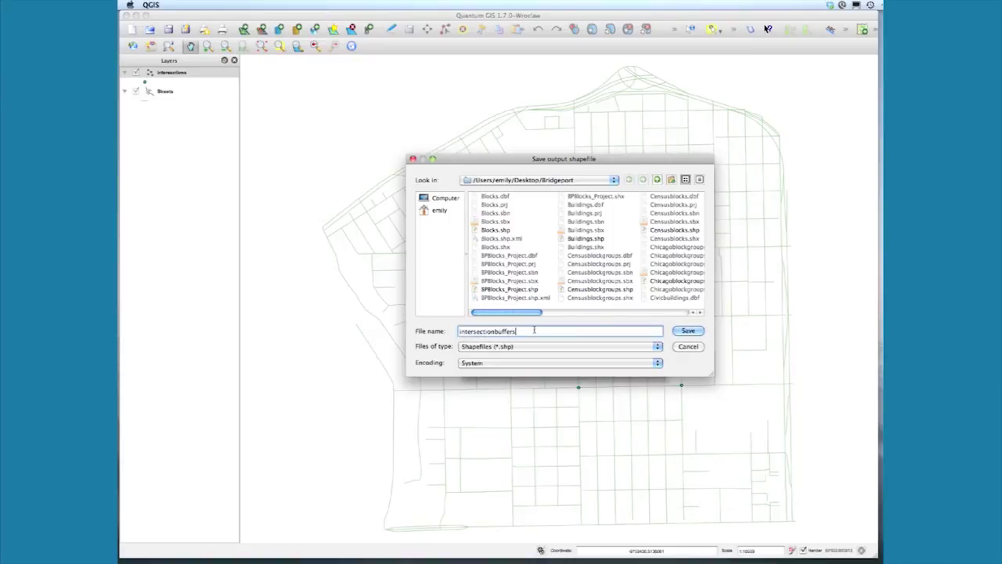
click(696, 330)
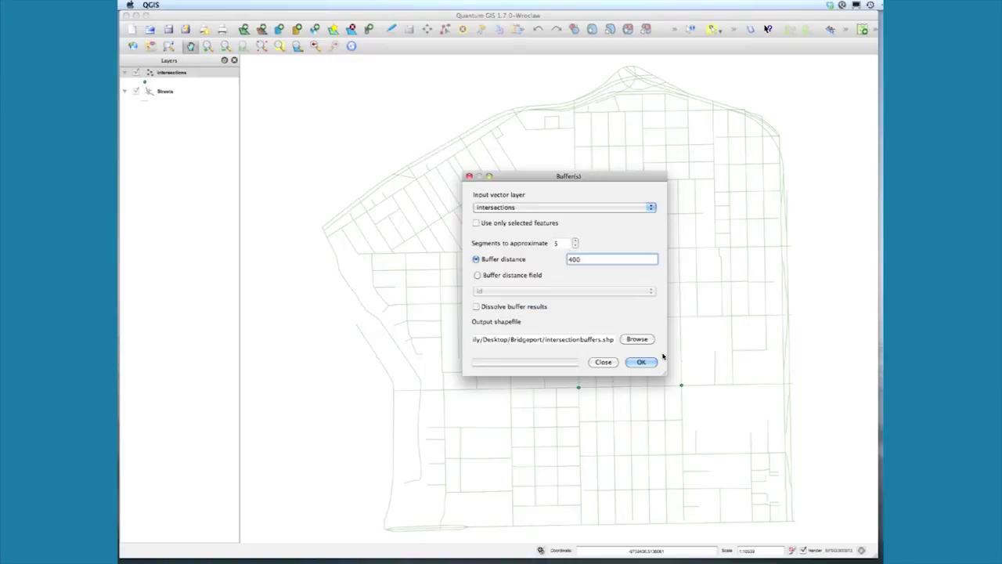
click(642, 362)
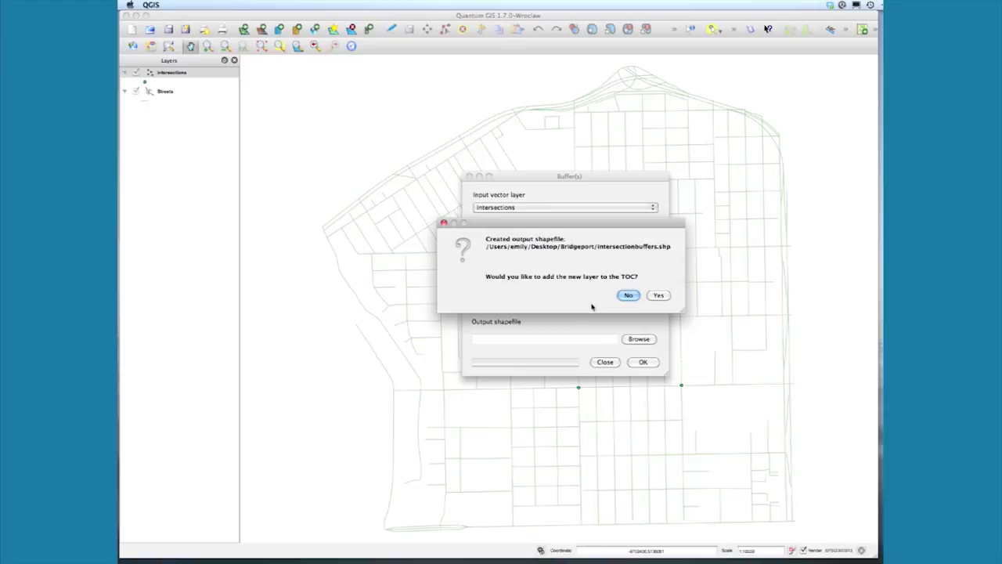
Add the intersectionbuffers layer to the map, dismiss the warning and close Buffer(s)
click(652, 296)
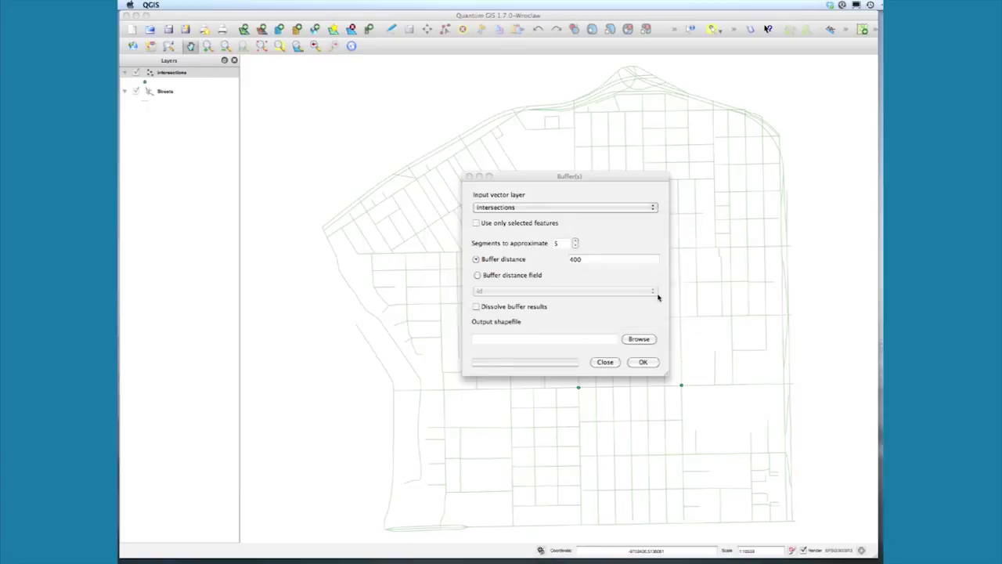
click(643, 362)
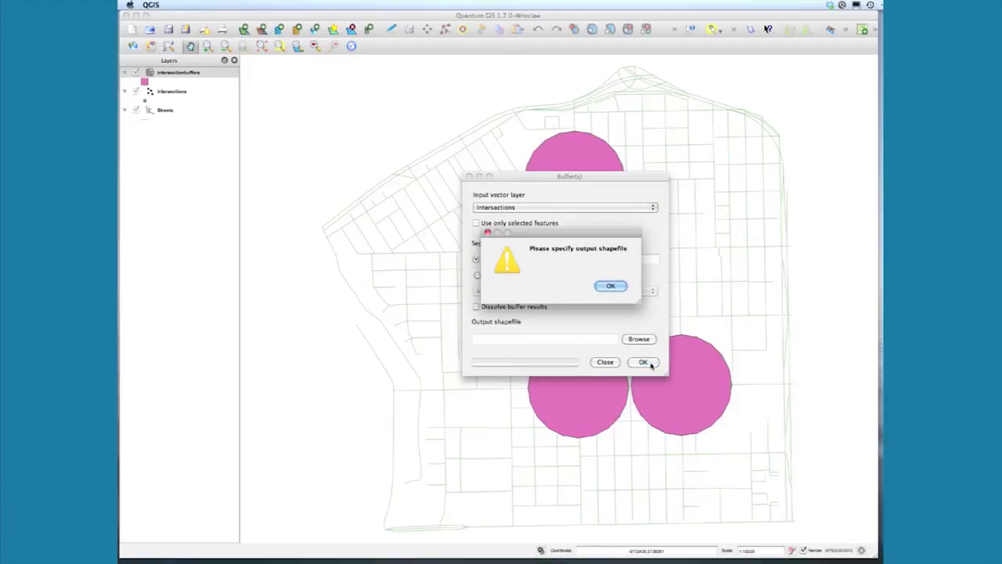
click(610, 286)
click(607, 362)
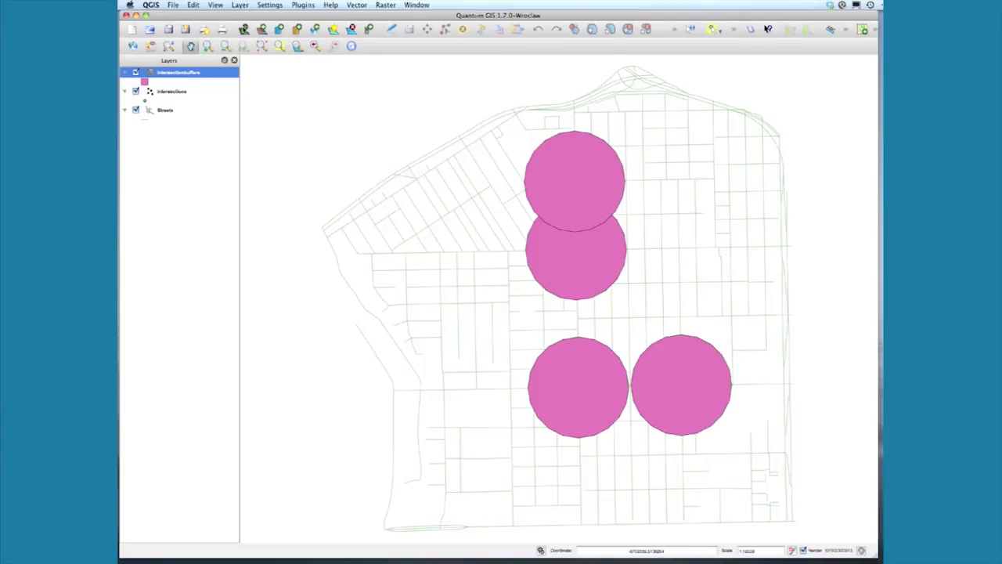
click(245, 29)
Select Schools.shp and Parks.shp in the Bridgeport folder and load both layers
click(598, 82)
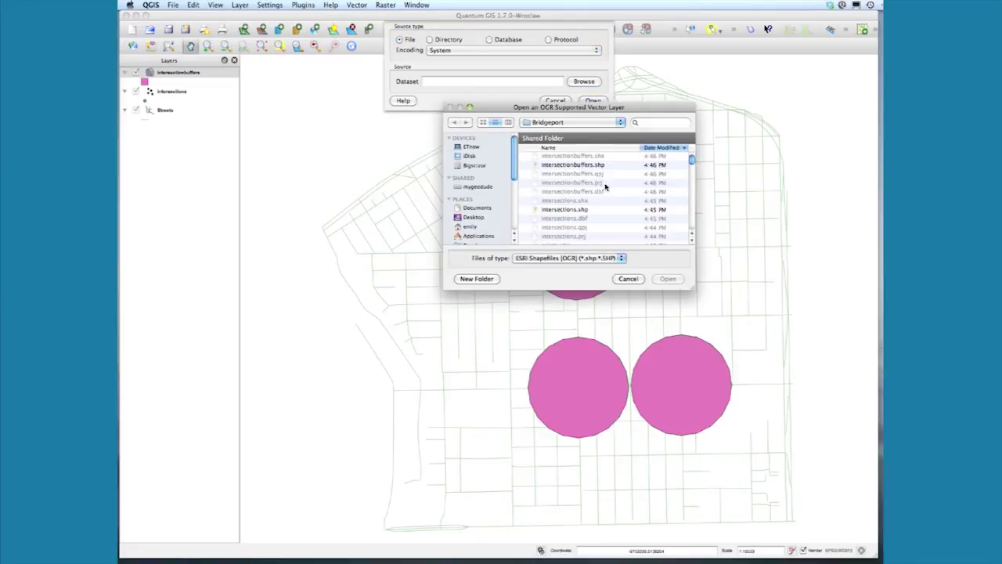
scroll(605, 187, down, 10)
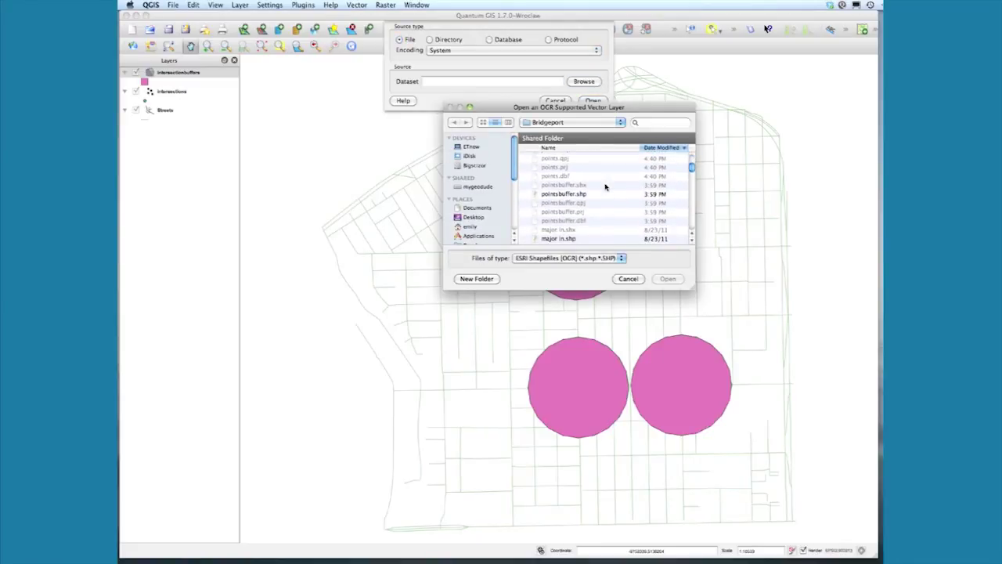
scroll(605, 186, down, 10)
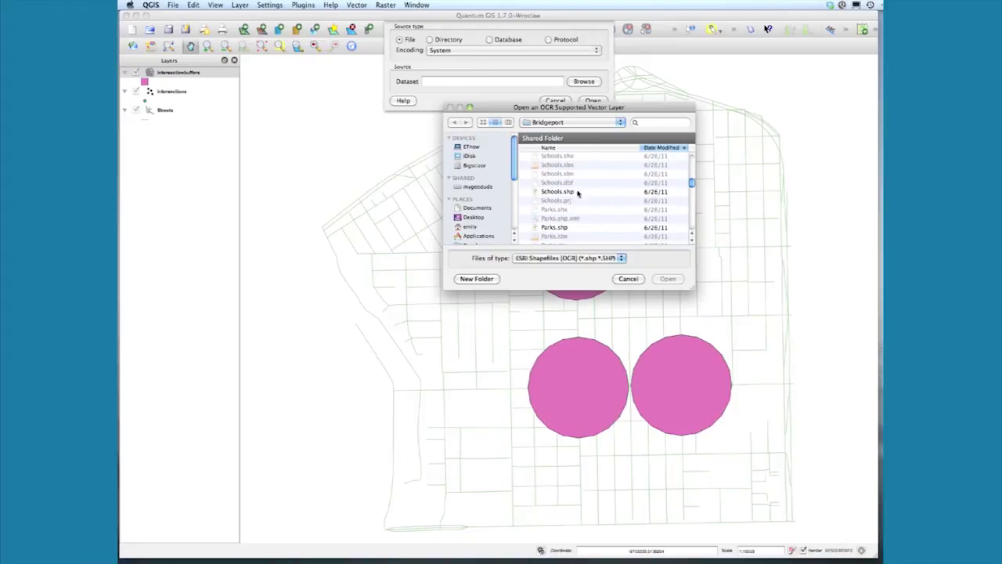
click(577, 192)
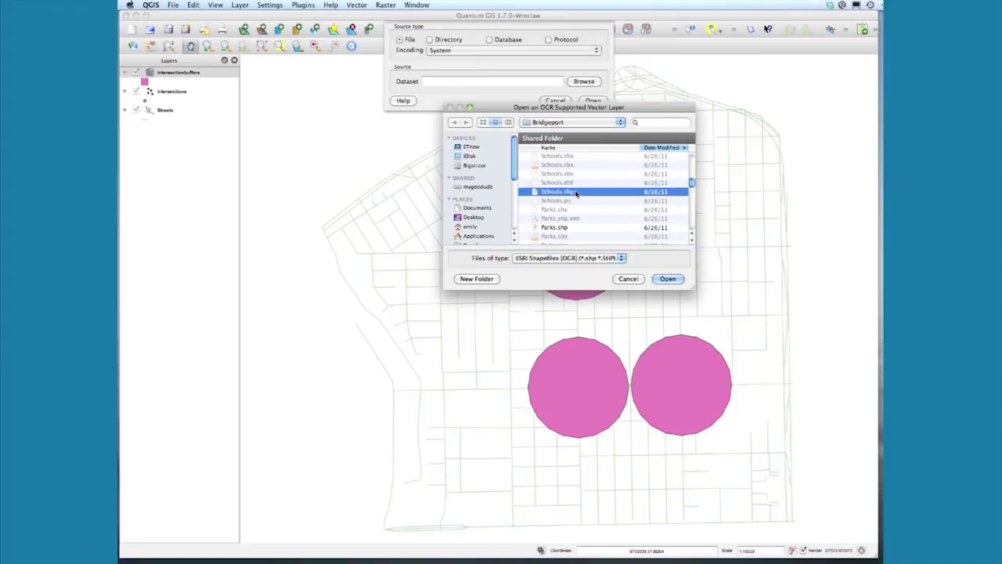
click(553, 227)
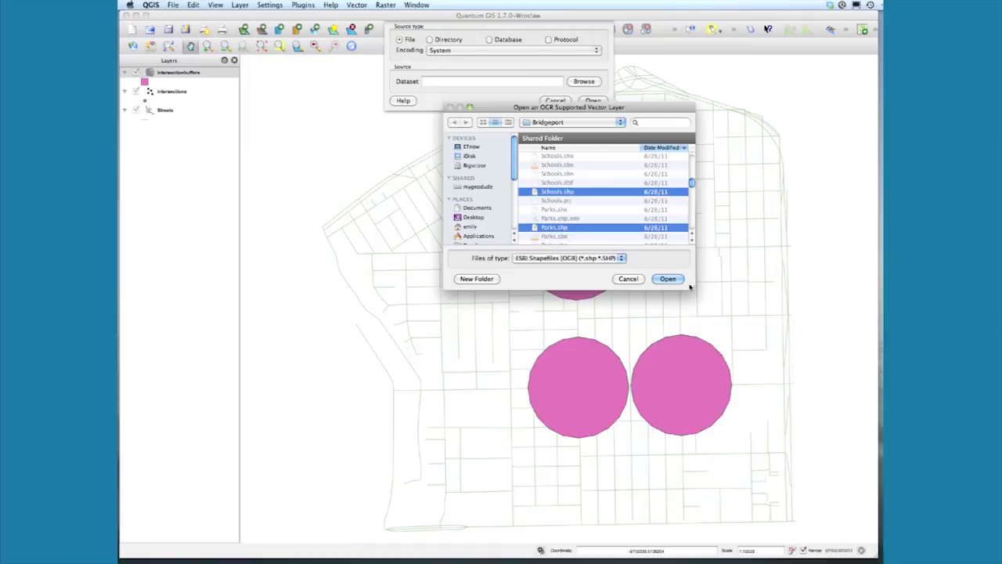
click(667, 279)
click(595, 101)
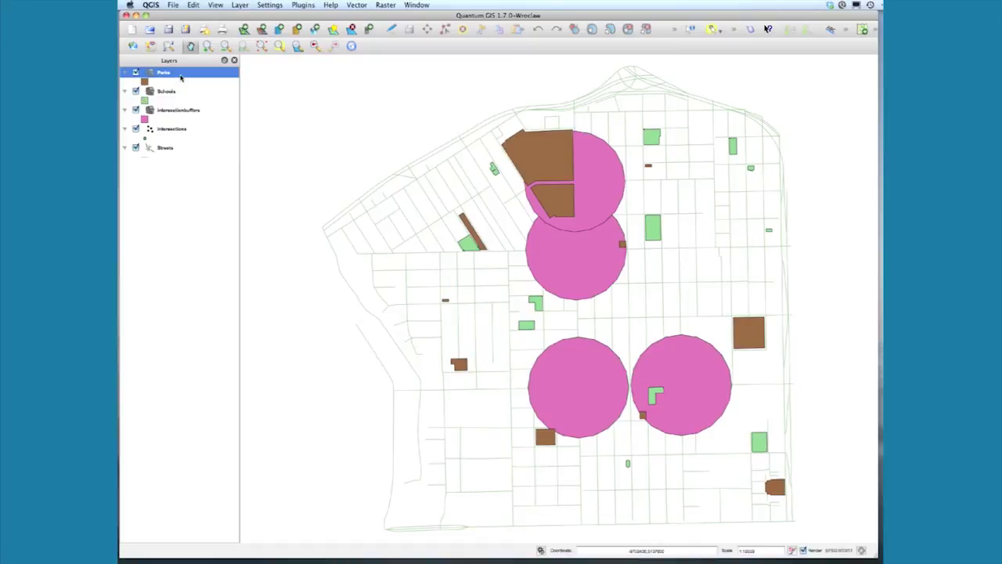
Open Buffer(s) on the Parks layer with a 400 buffer distance
click(357, 5)
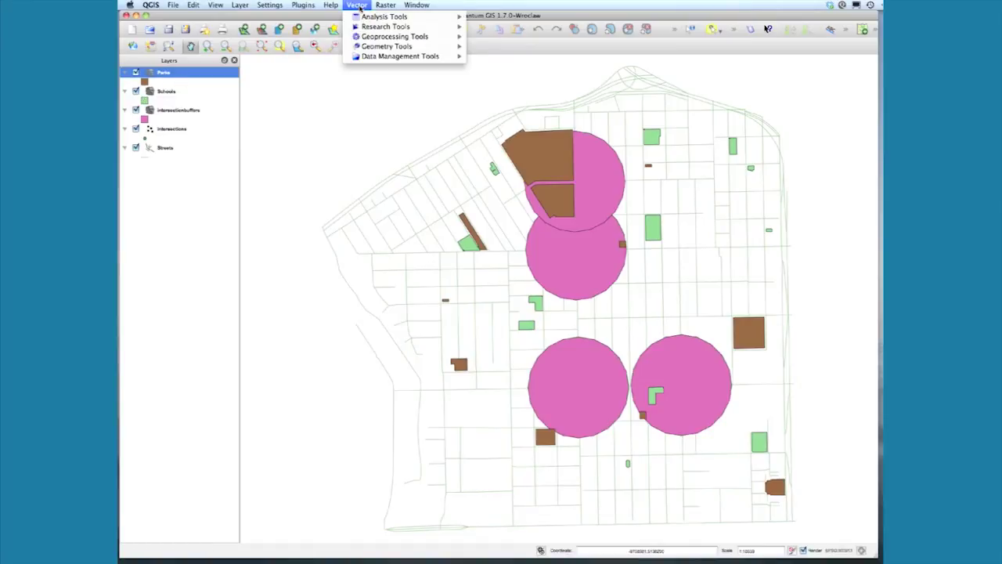
mouse_move(375, 38)
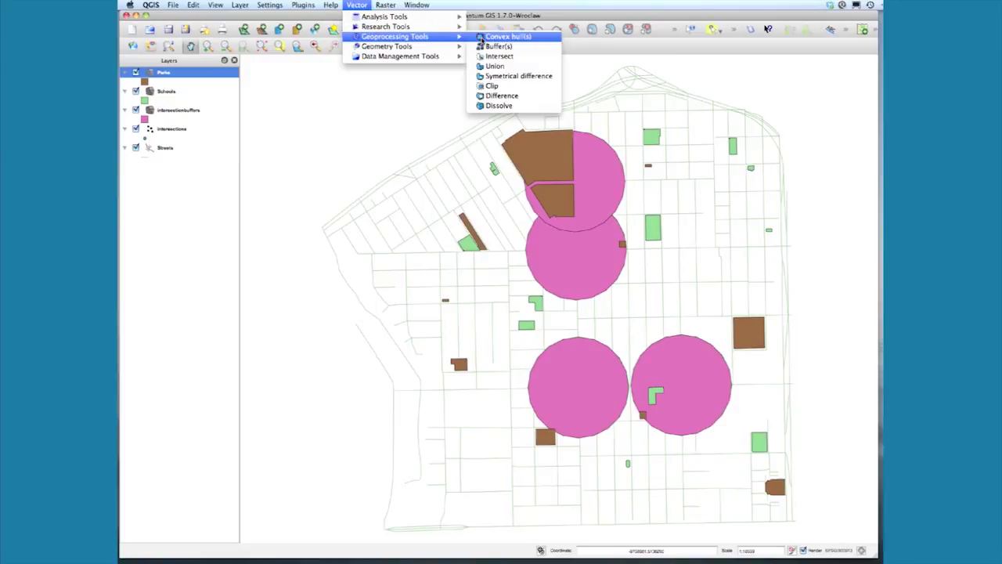
click(498, 49)
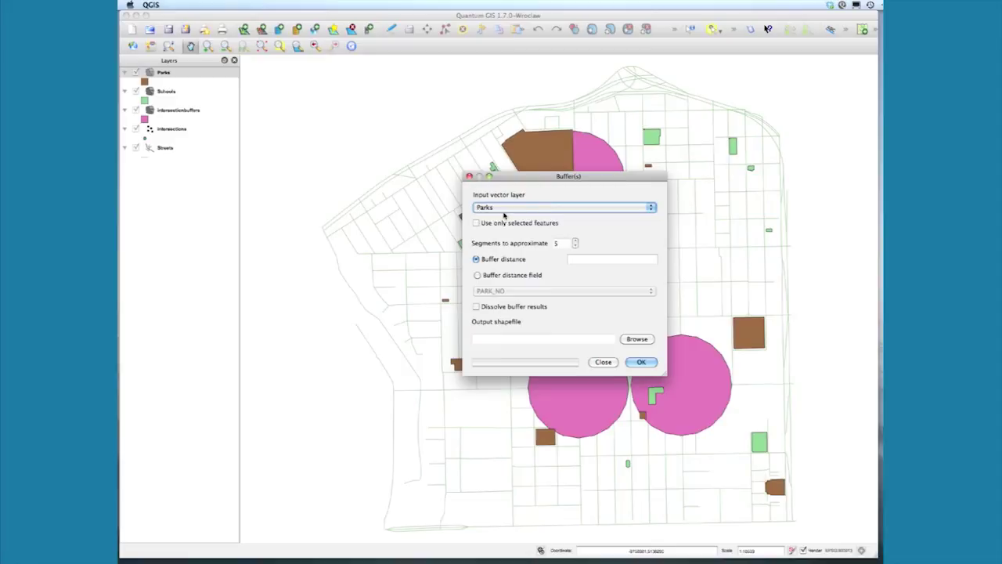
click(576, 259)
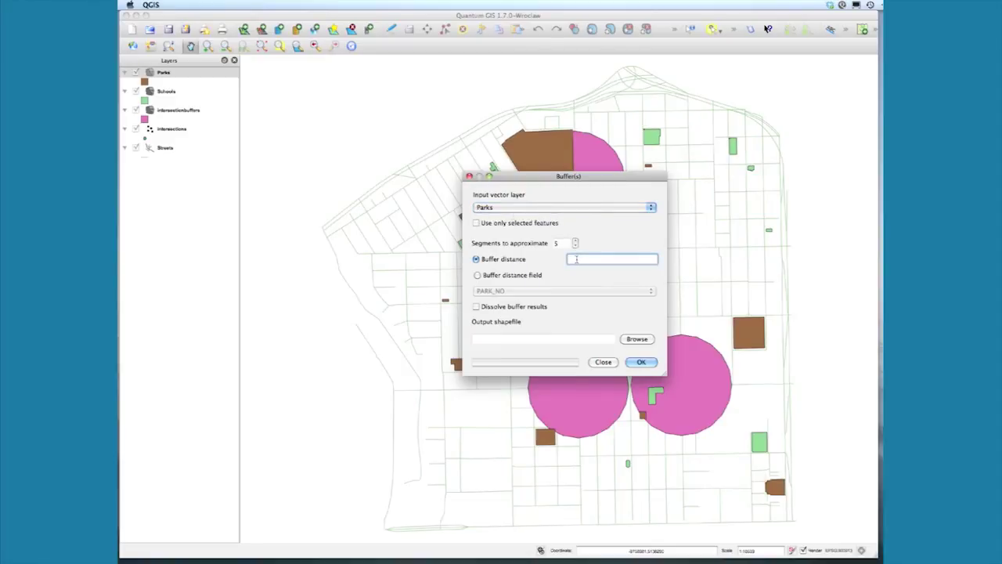
text(400)
click(538, 340)
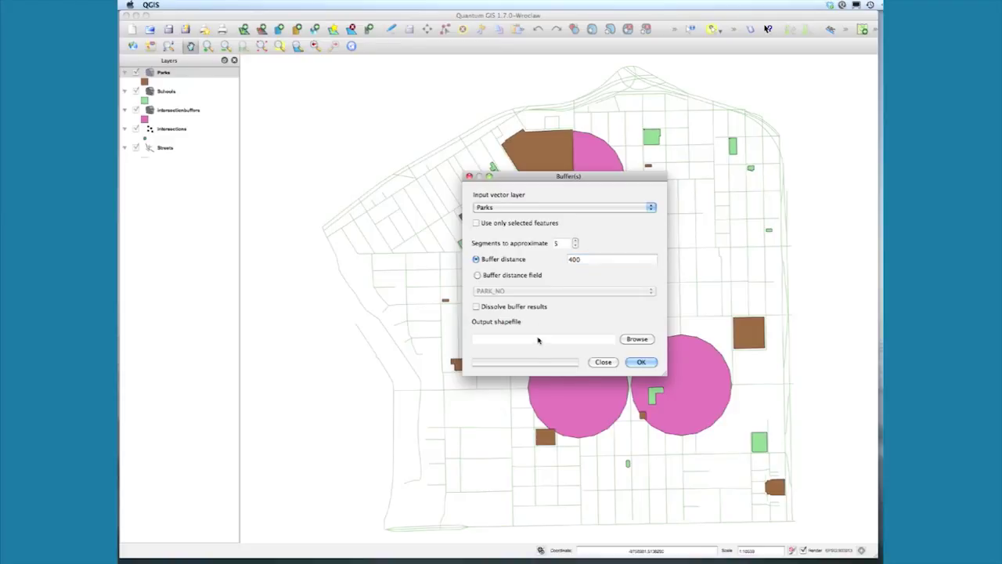
Save the output as parkbuffer.shp, run it, and add the layer to the map
click(636, 339)
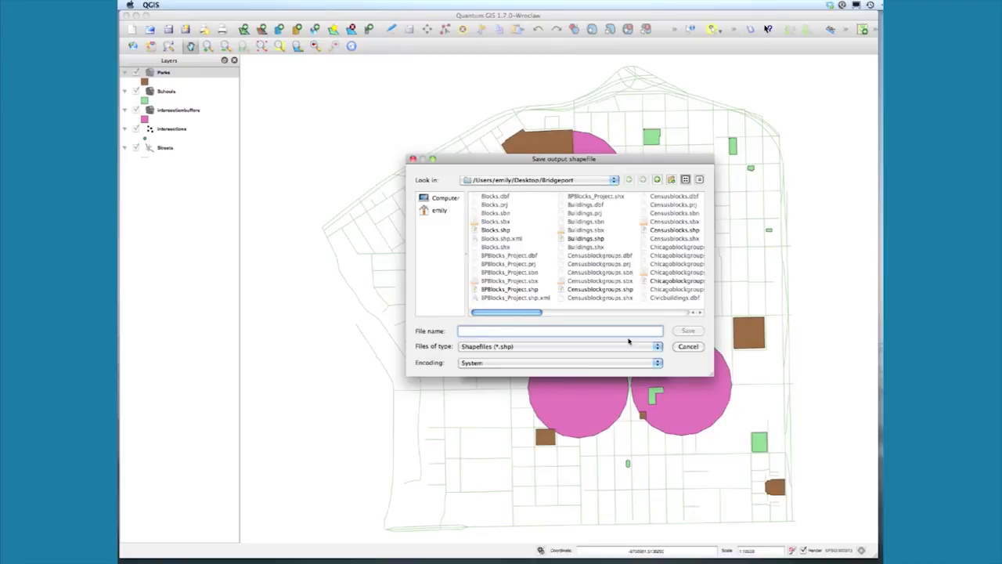
text(parkbuffer)
click(686, 331)
click(643, 362)
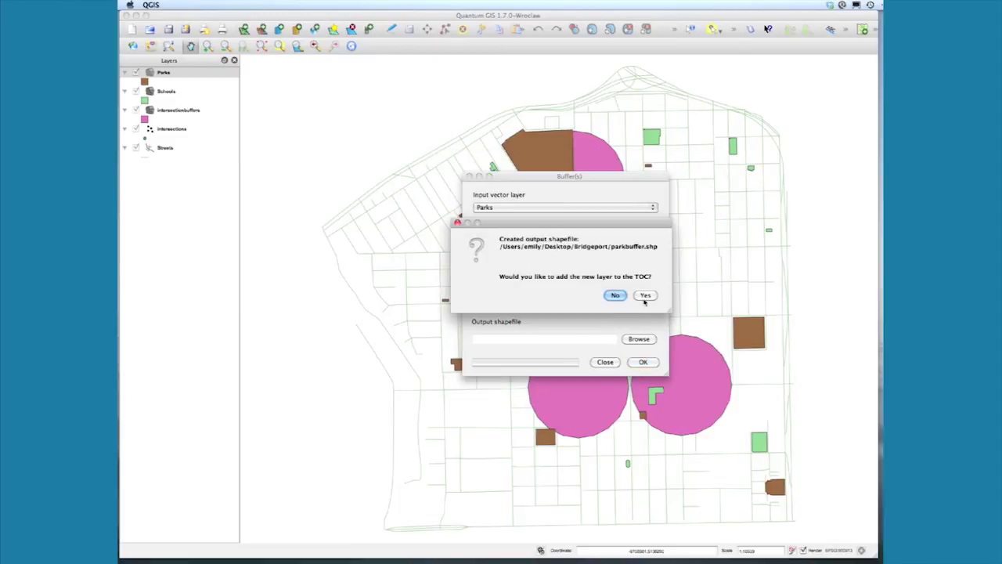
click(645, 297)
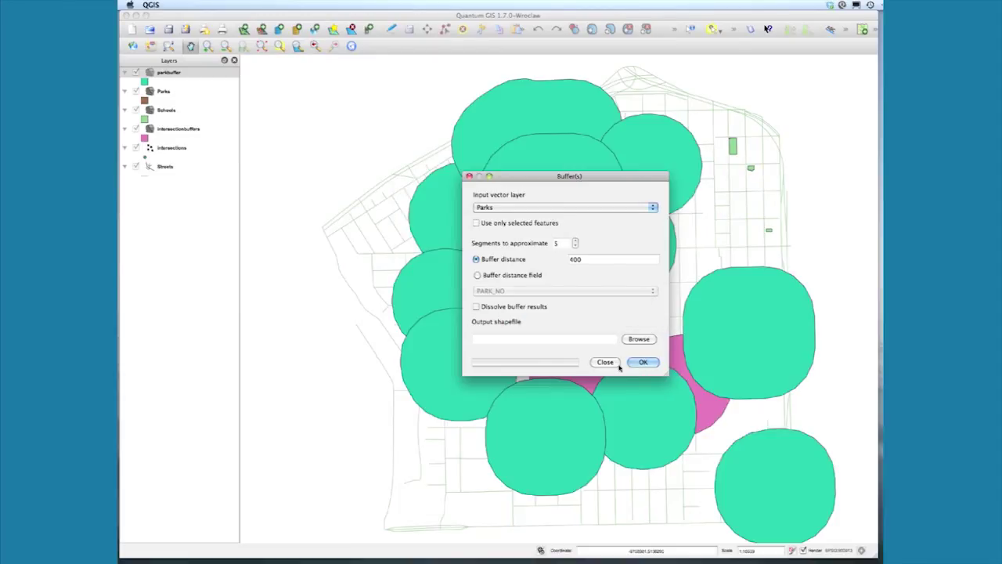
click(608, 363)
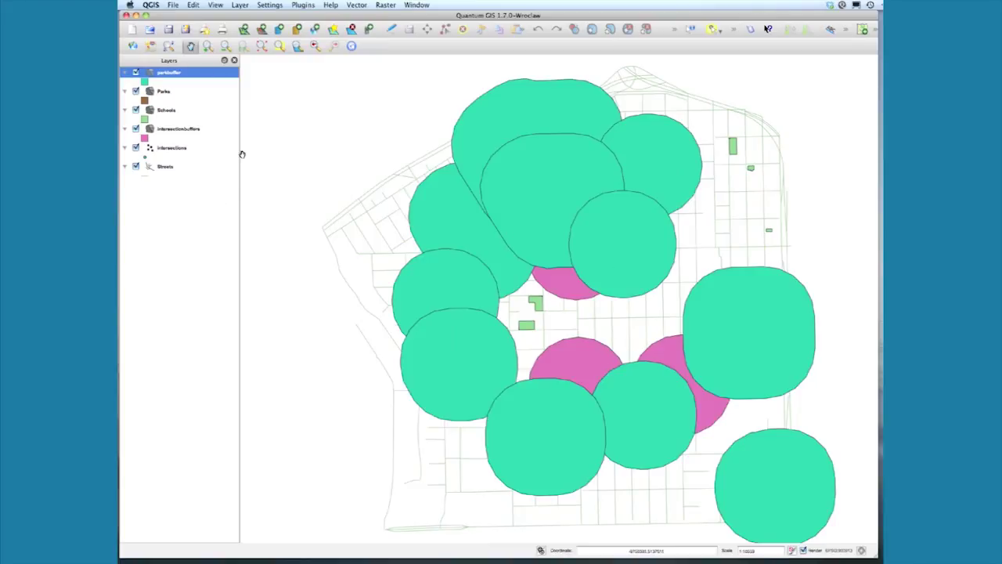
Drag Parks and then intersections to the top of the layer list, above the buffers
click(164, 93)
drag(164, 93, 165, 72)
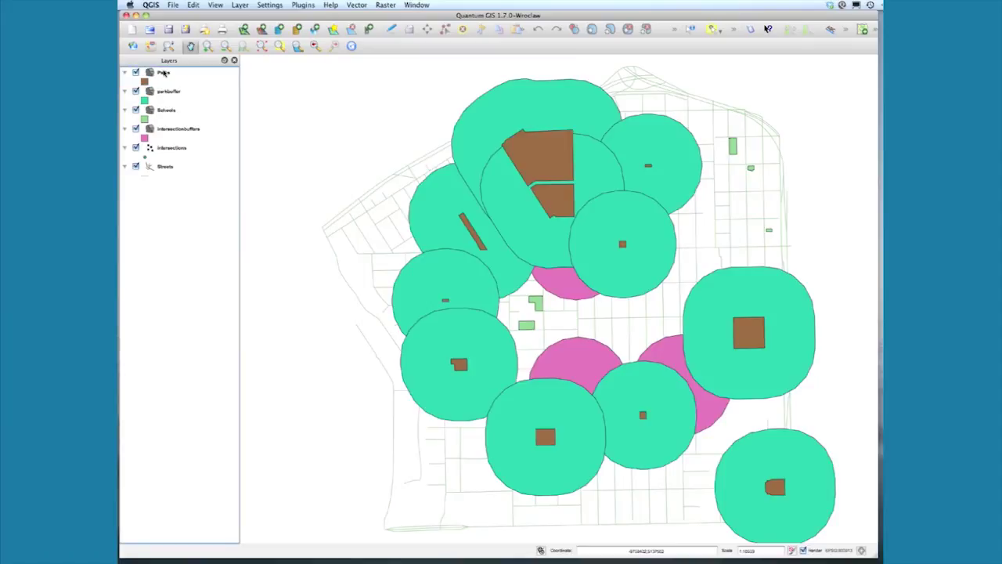
drag(171, 147, 172, 125)
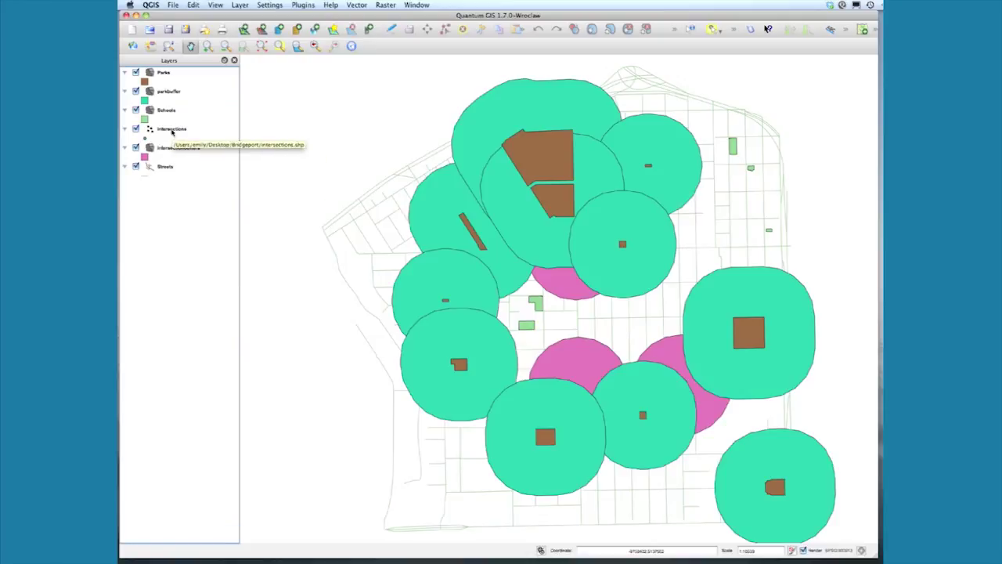
drag(172, 131, 169, 72)
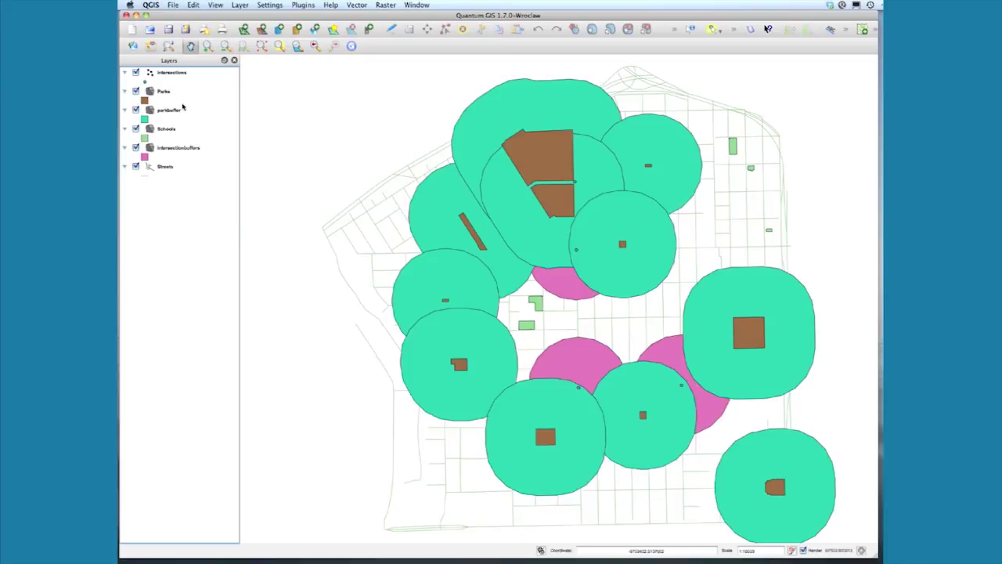
click(358, 5)
Buffer the Schools layer by 400, with the output shapefile named 'bufferschools'
mouse_move(423, 36)
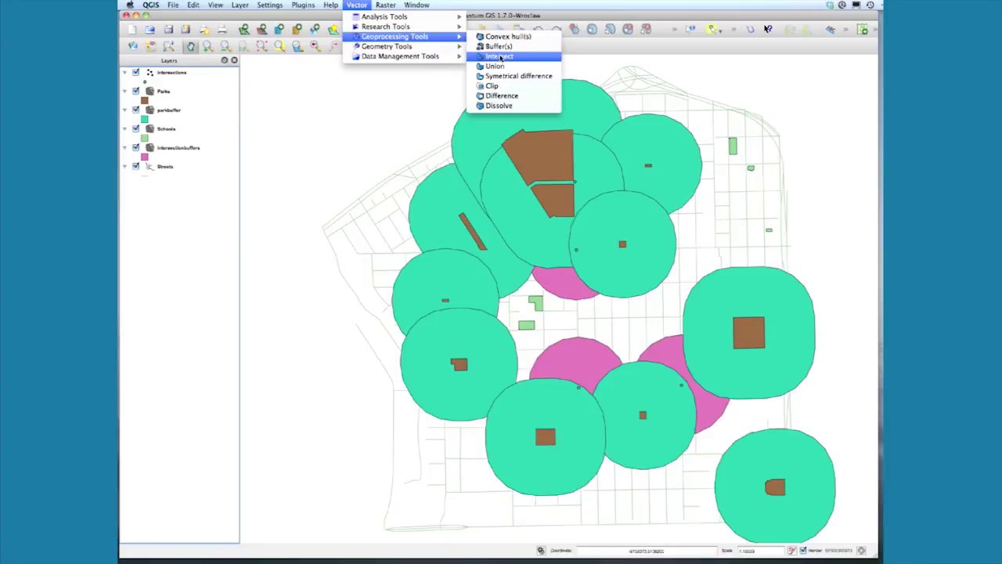
click(499, 47)
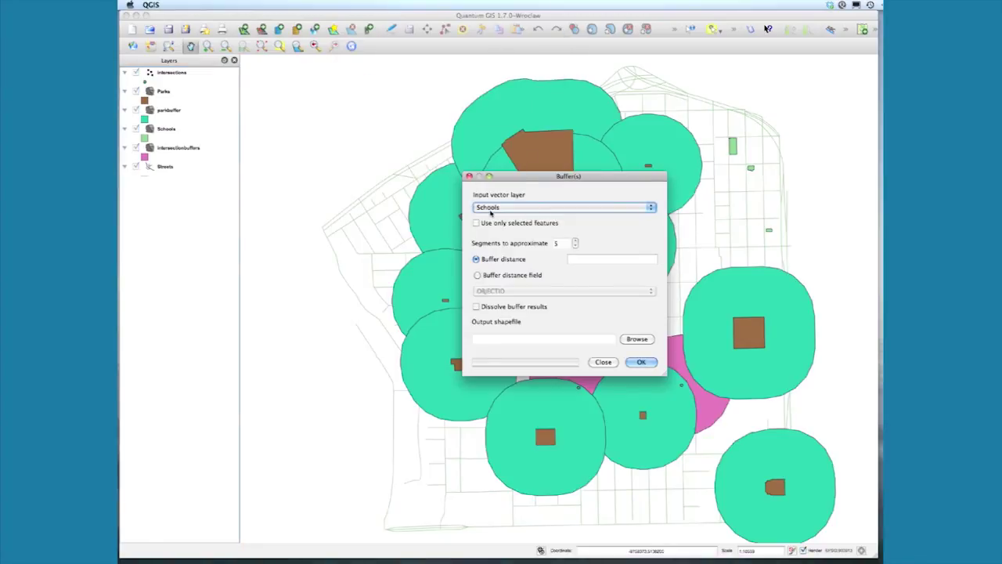
click(611, 261)
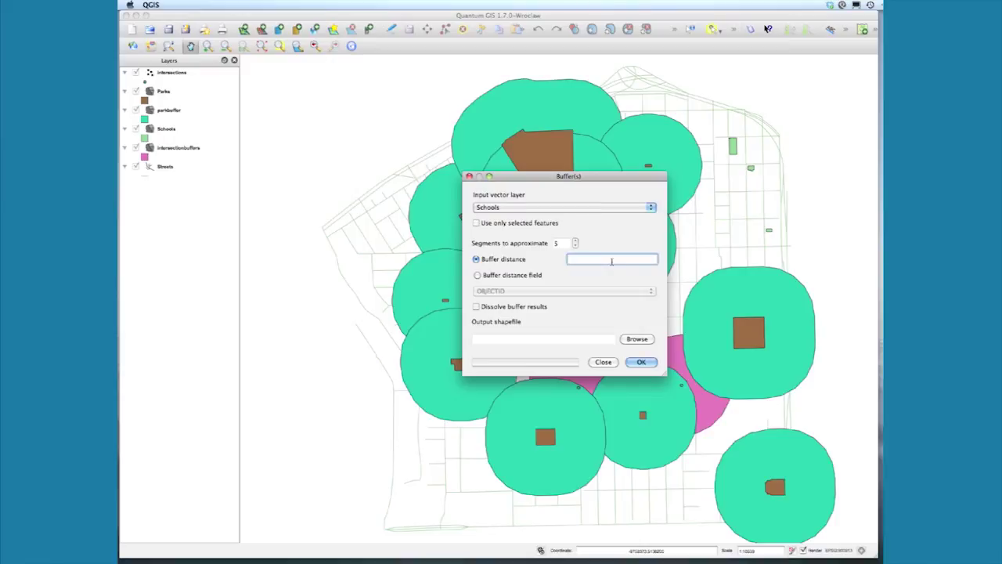
text(400)
click(637, 338)
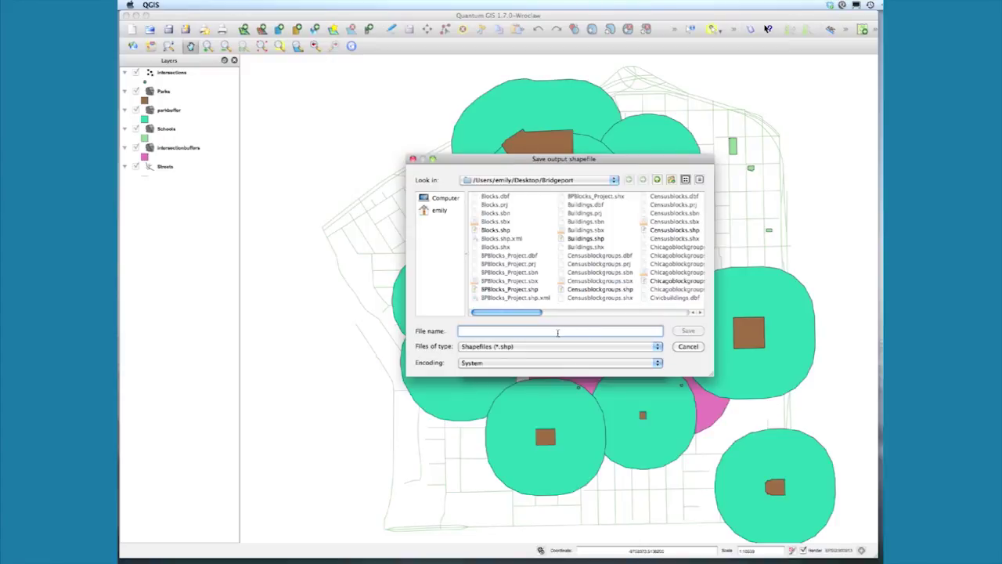
text(bufferschools)
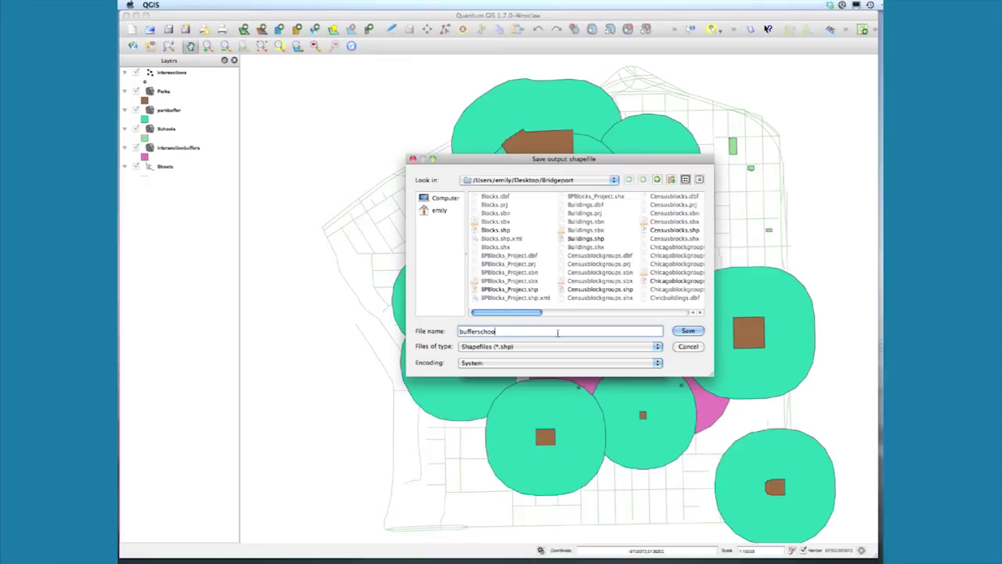